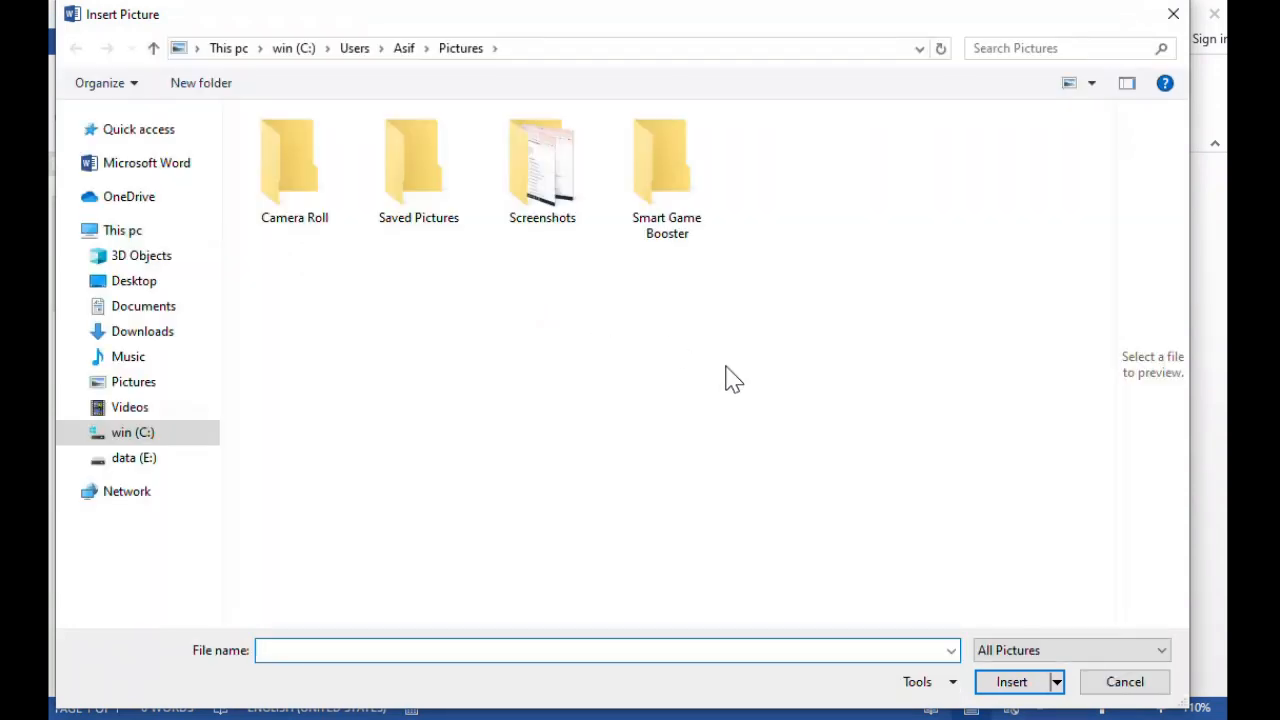
Insert the picture file "pic" from the Desktop folder into the document.
left_click(160, 391)
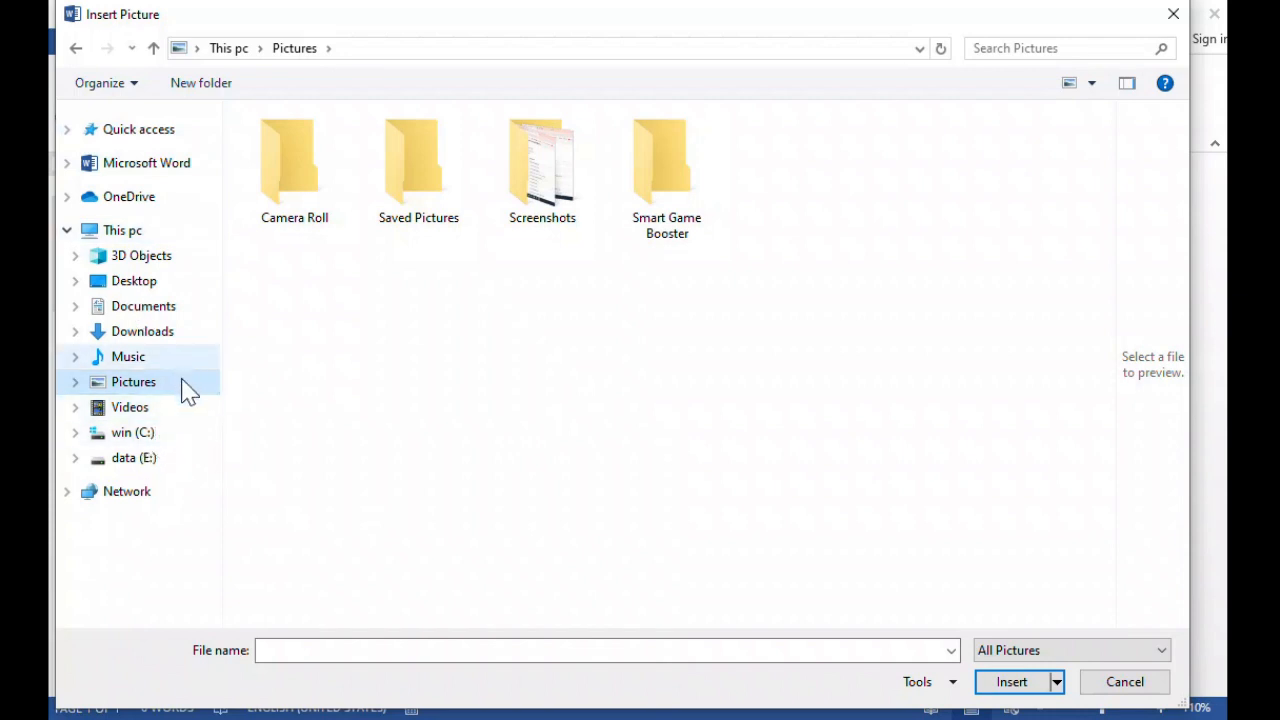
left_click(122, 286)
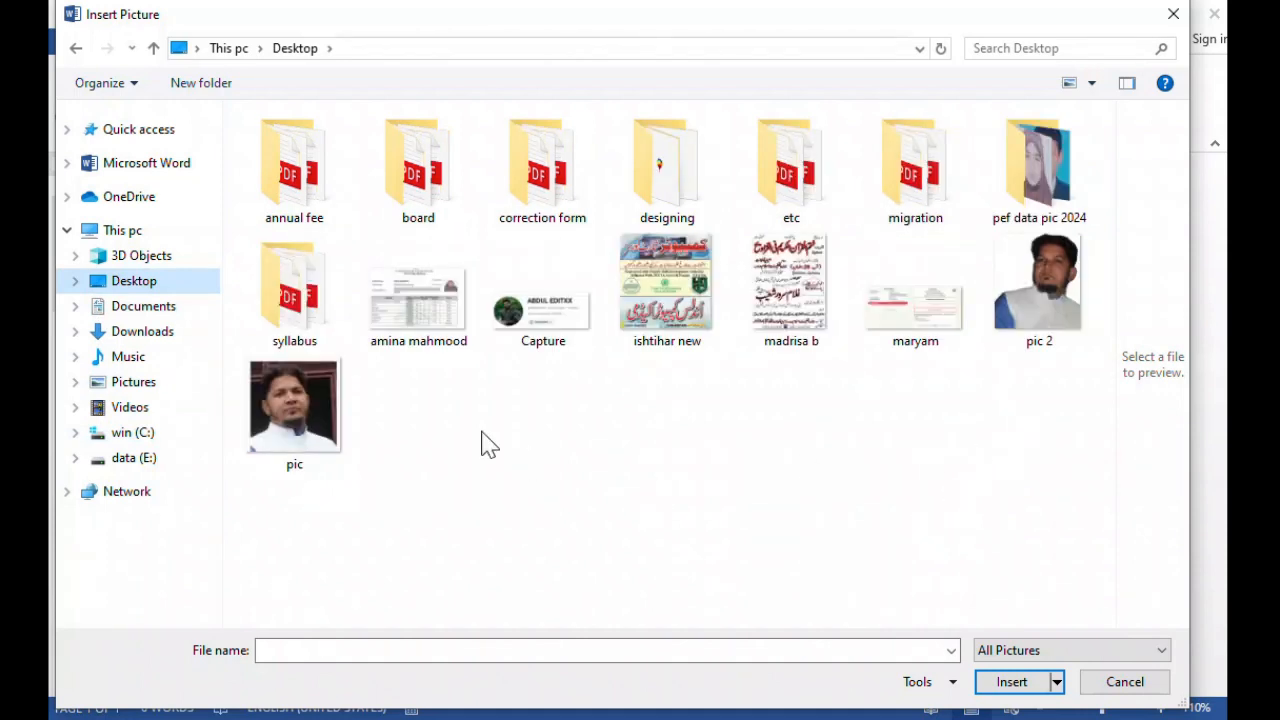
left_click(290, 410)
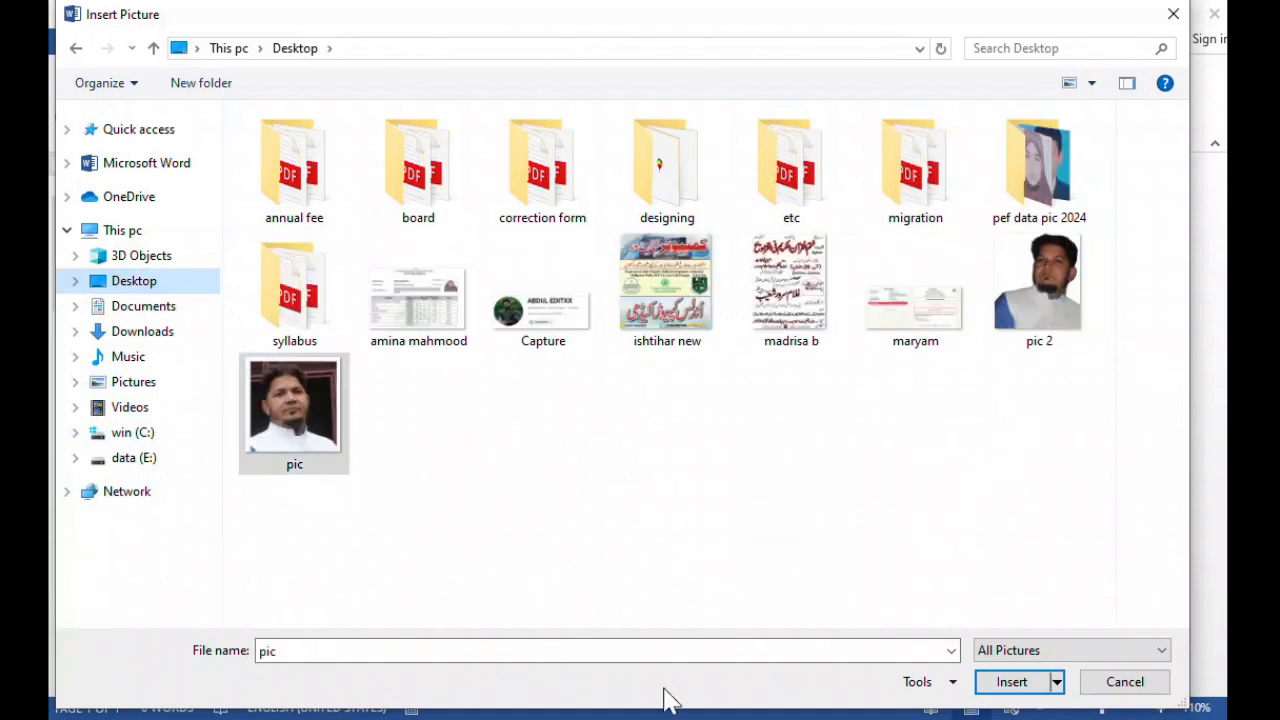
left_click(1008, 683)
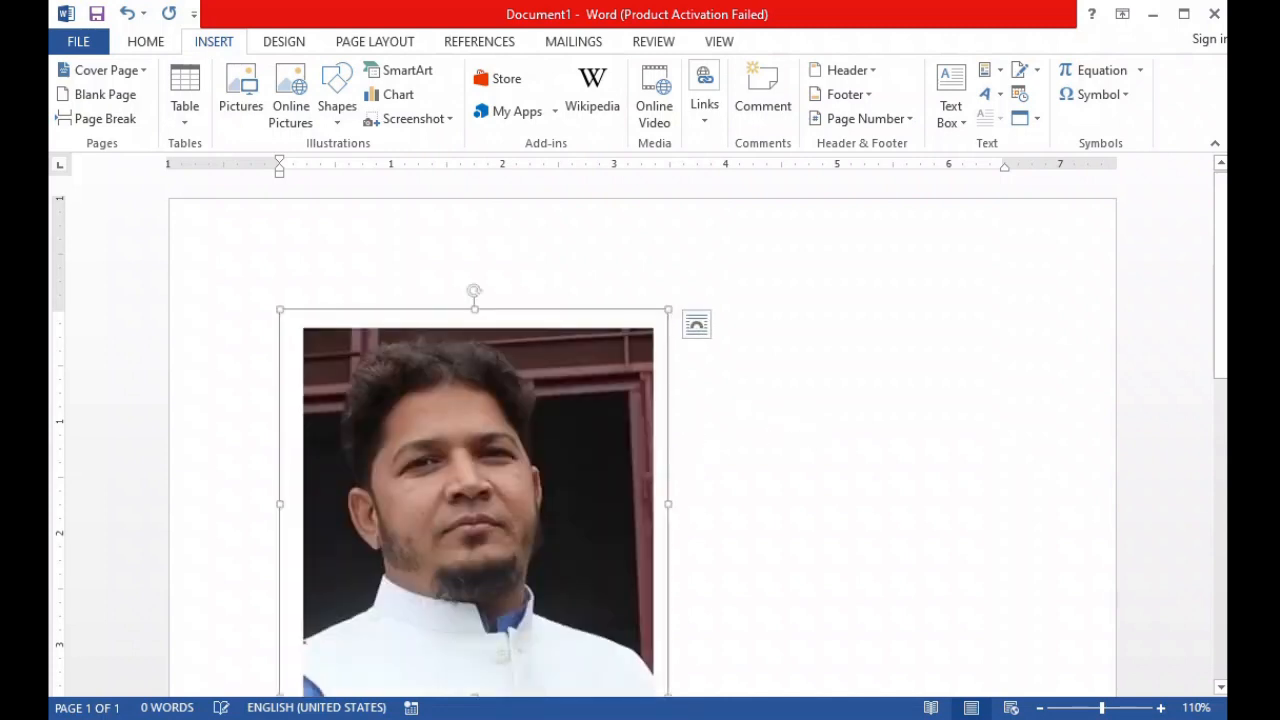
Shrink the inserted photo proportionally to about two thirds of its size and add a new line below it.
left_click_drag(1220, 306, 1222, 343)
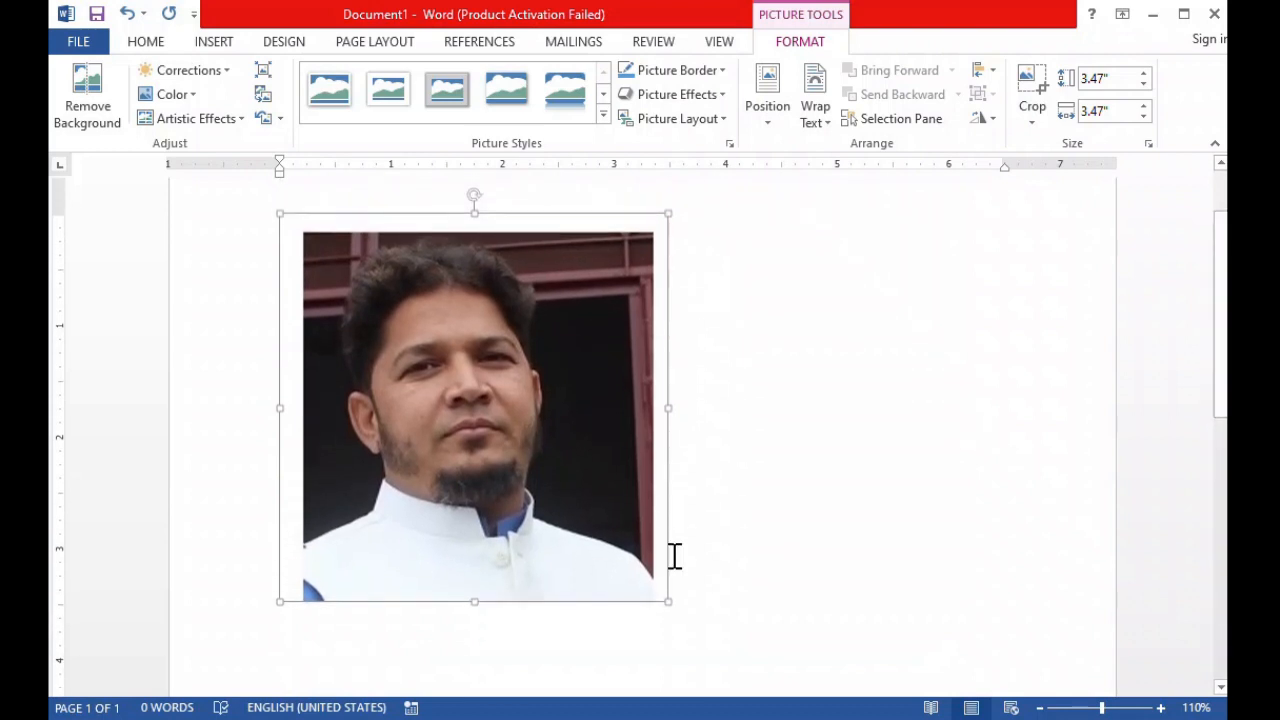
left_click_drag(668, 601, 535, 454)
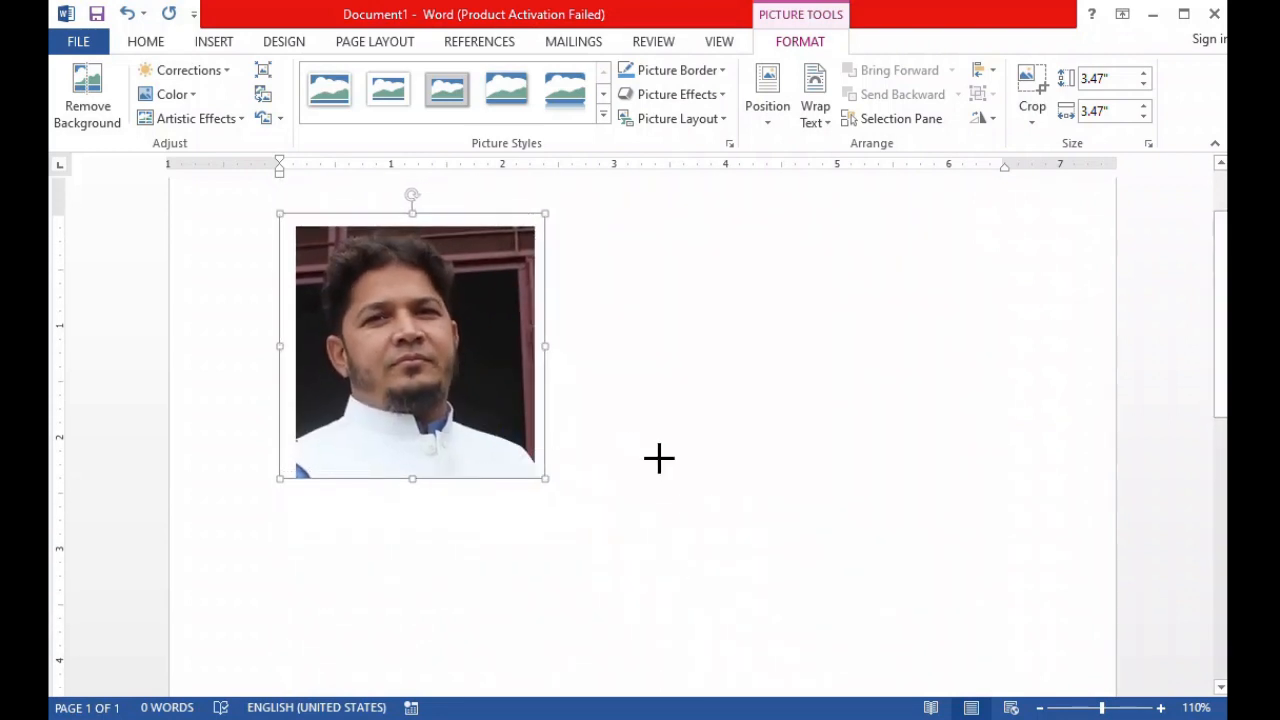
left_click(678, 493)
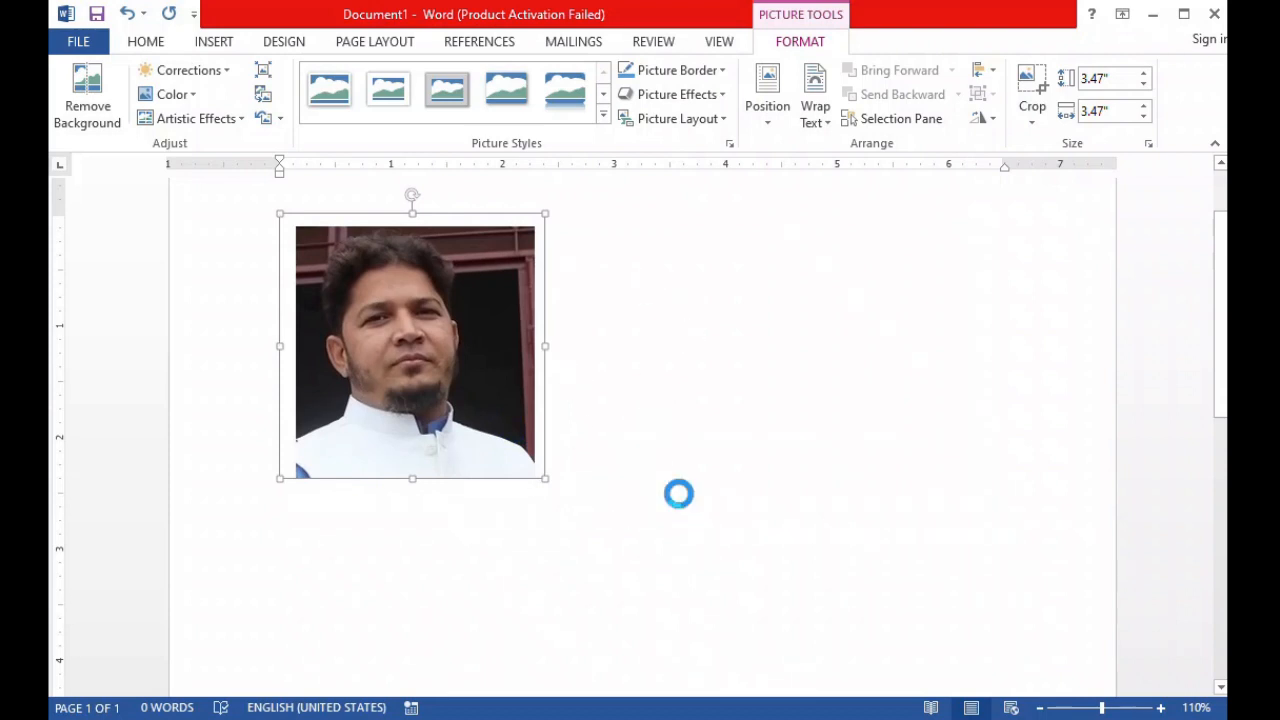
left_click(636, 460)
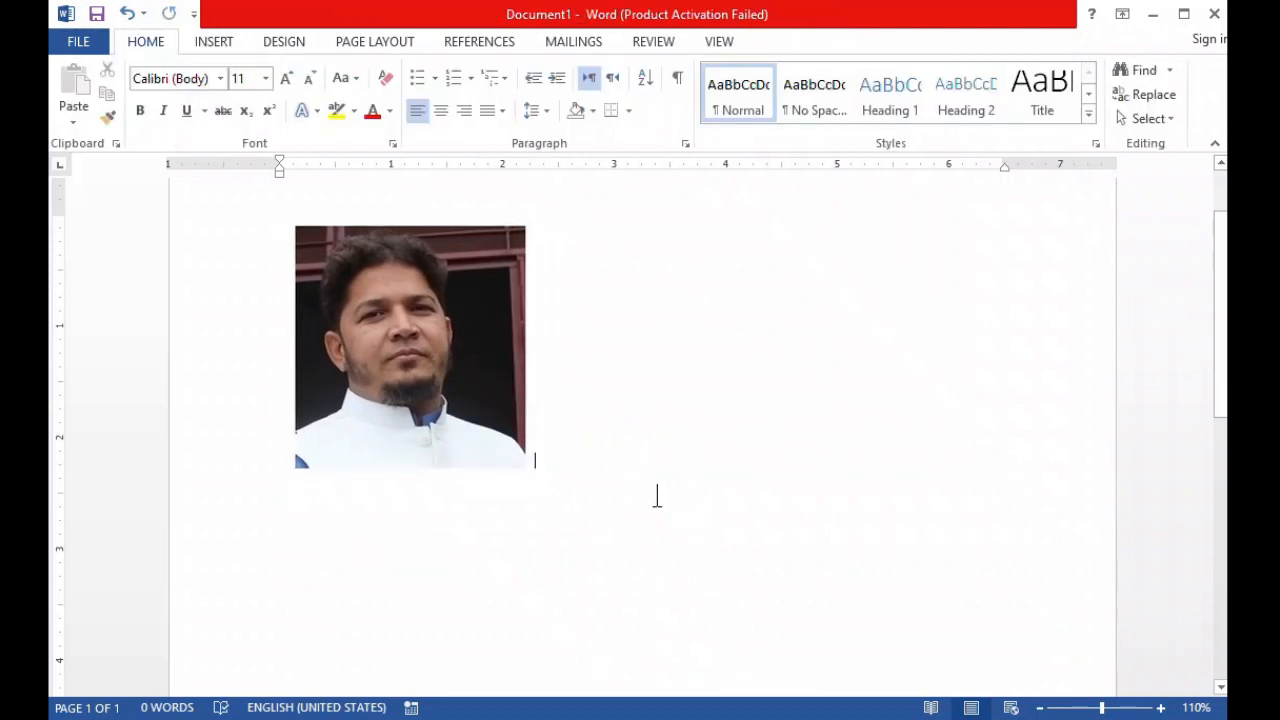
key("Return")
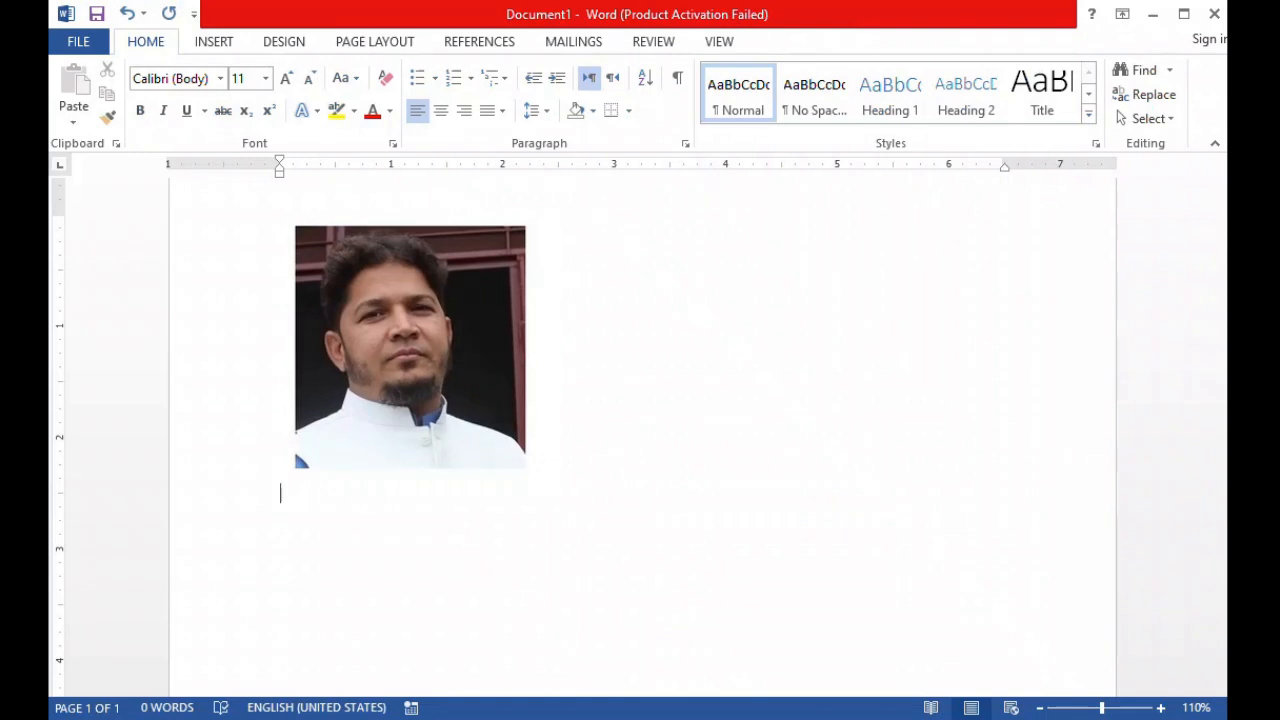
Insert a screen clipping of the desktop wallpaper's central rock, about 3.9" high by 3.71" wide, and delete it from the document.
left_click(233, 48)
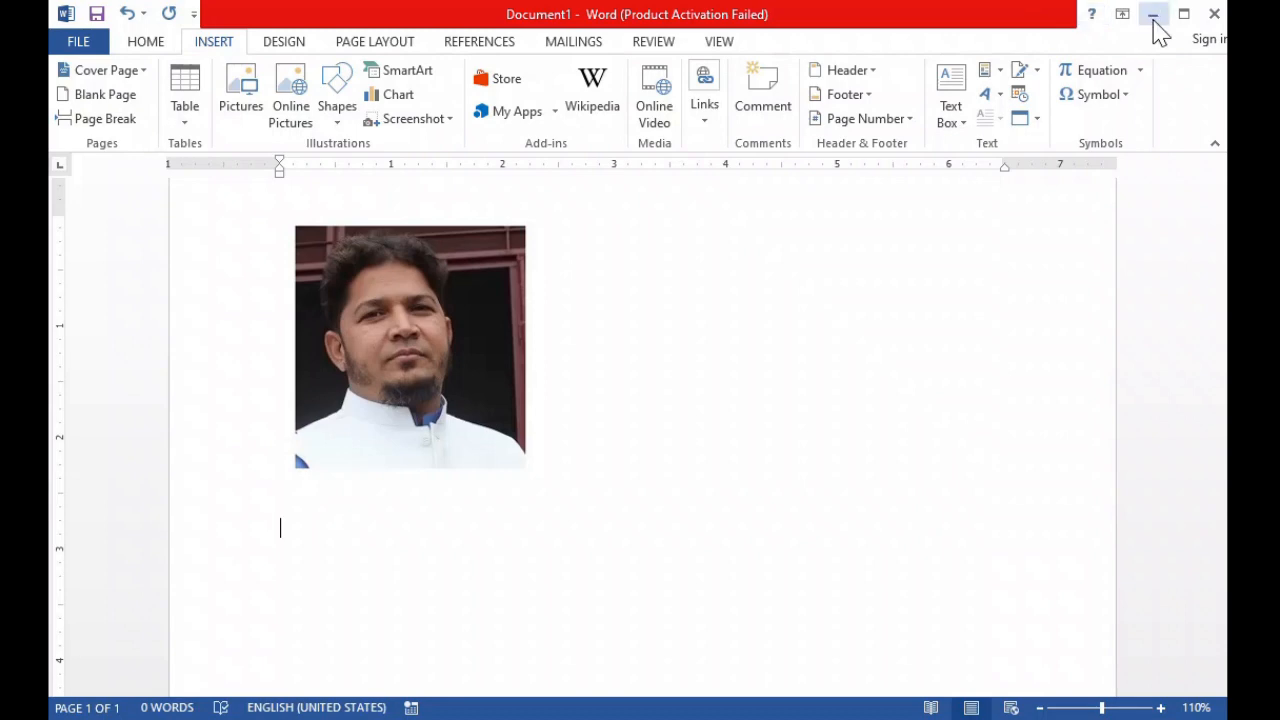
left_click(1153, 20)
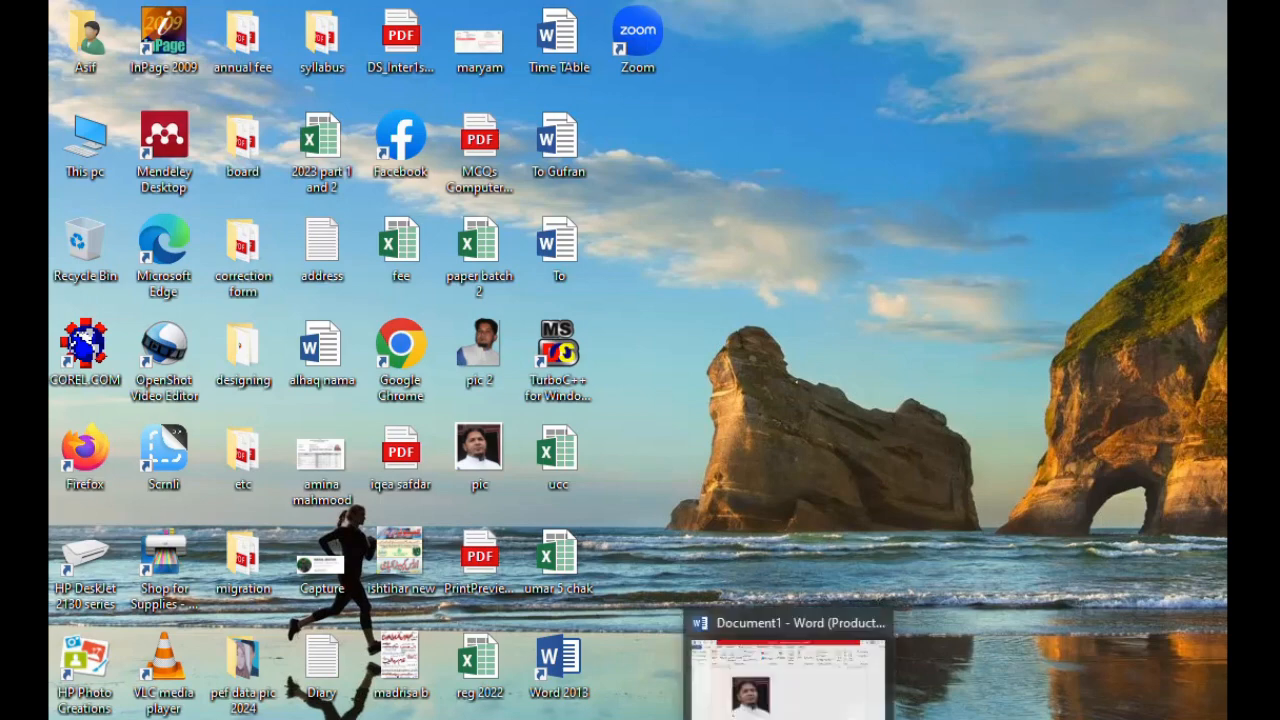
left_click(788, 718)
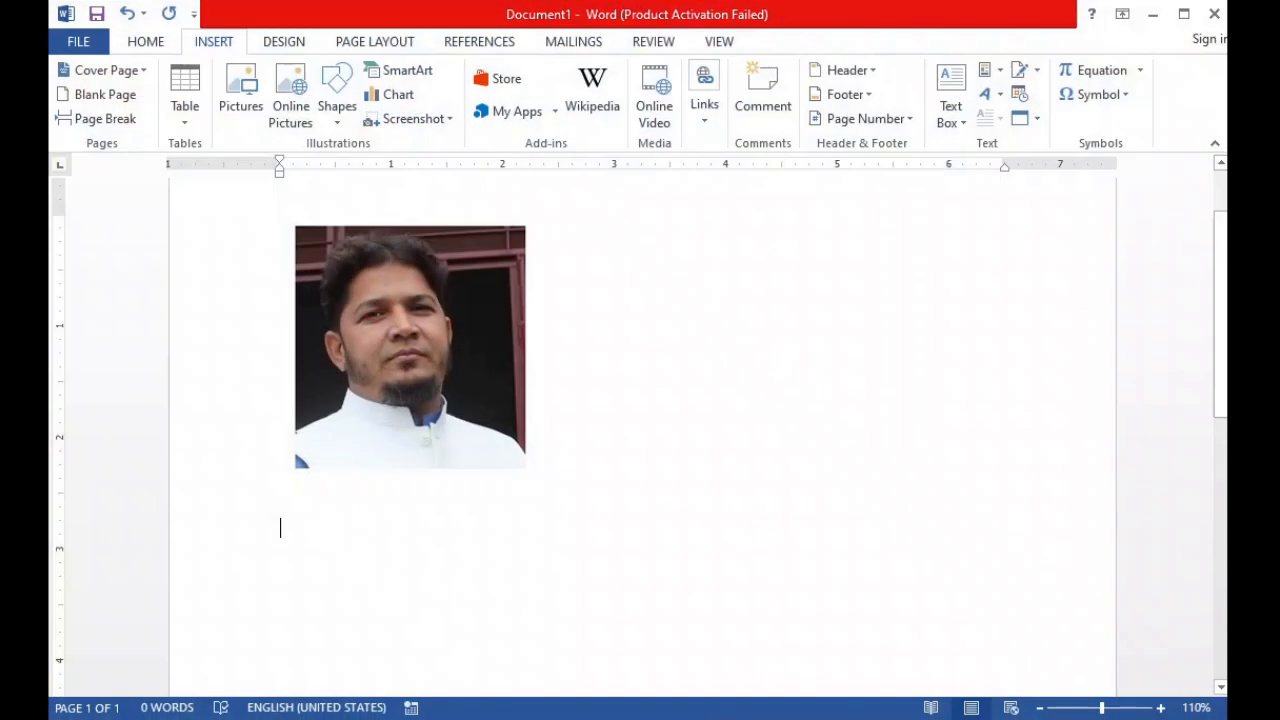
left_click(453, 125)
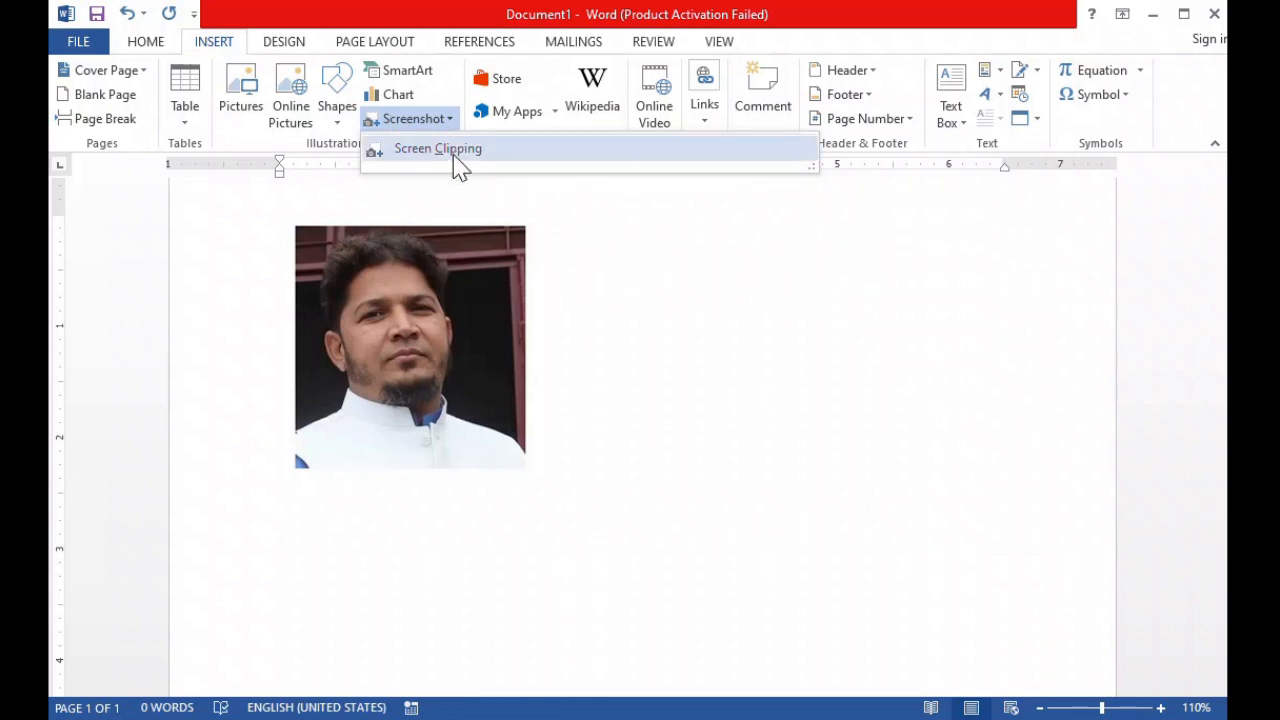
left_click(453, 157)
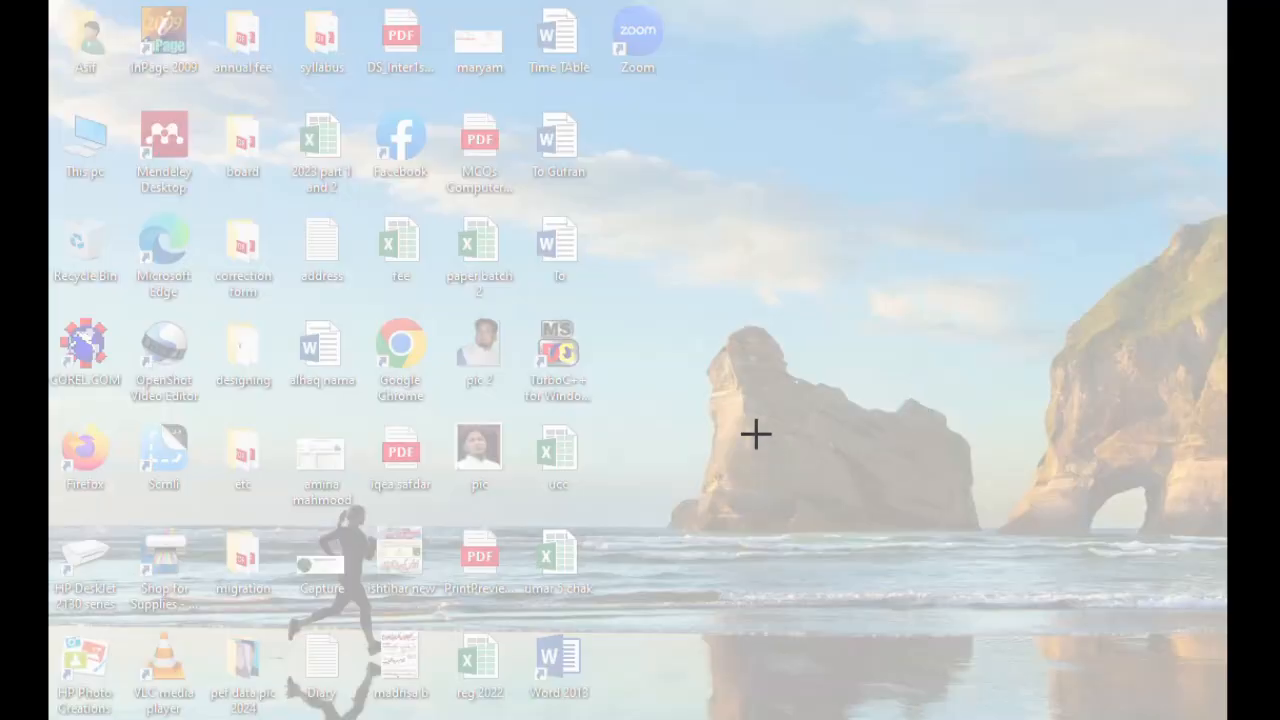
left_click(636, 230)
left_click_drag(636, 230, 1010, 619)
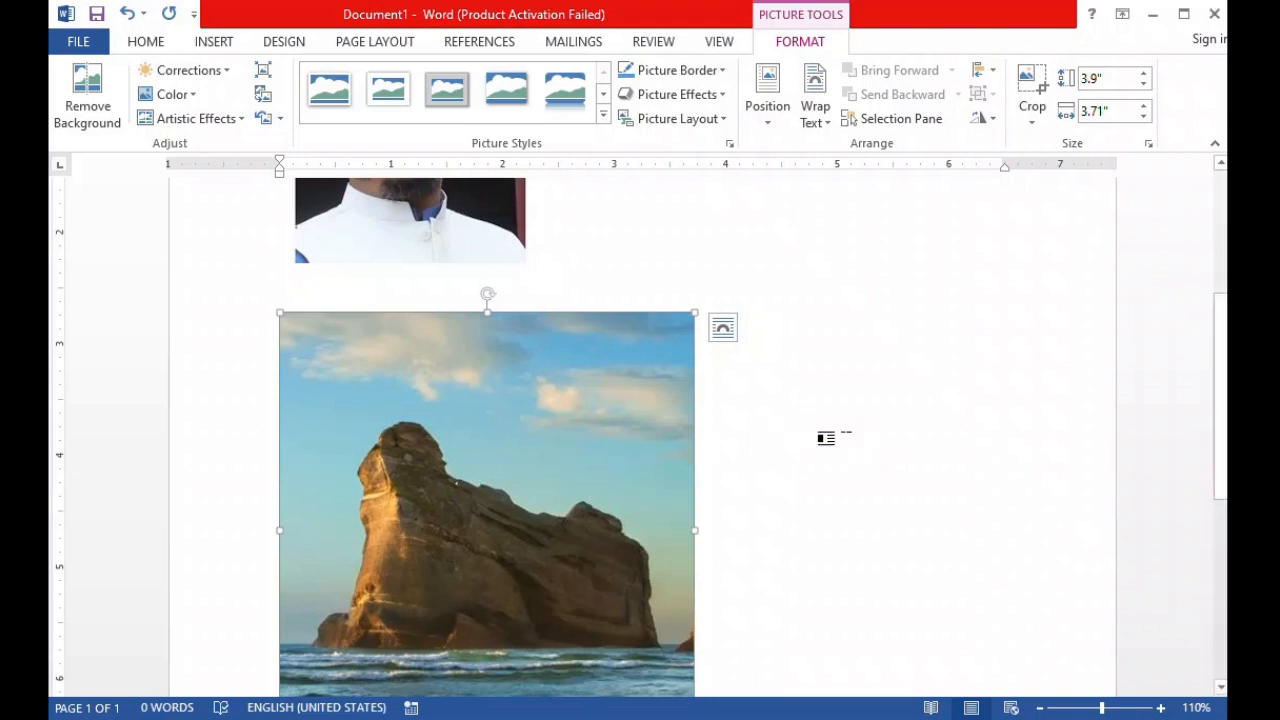
key("Delete")
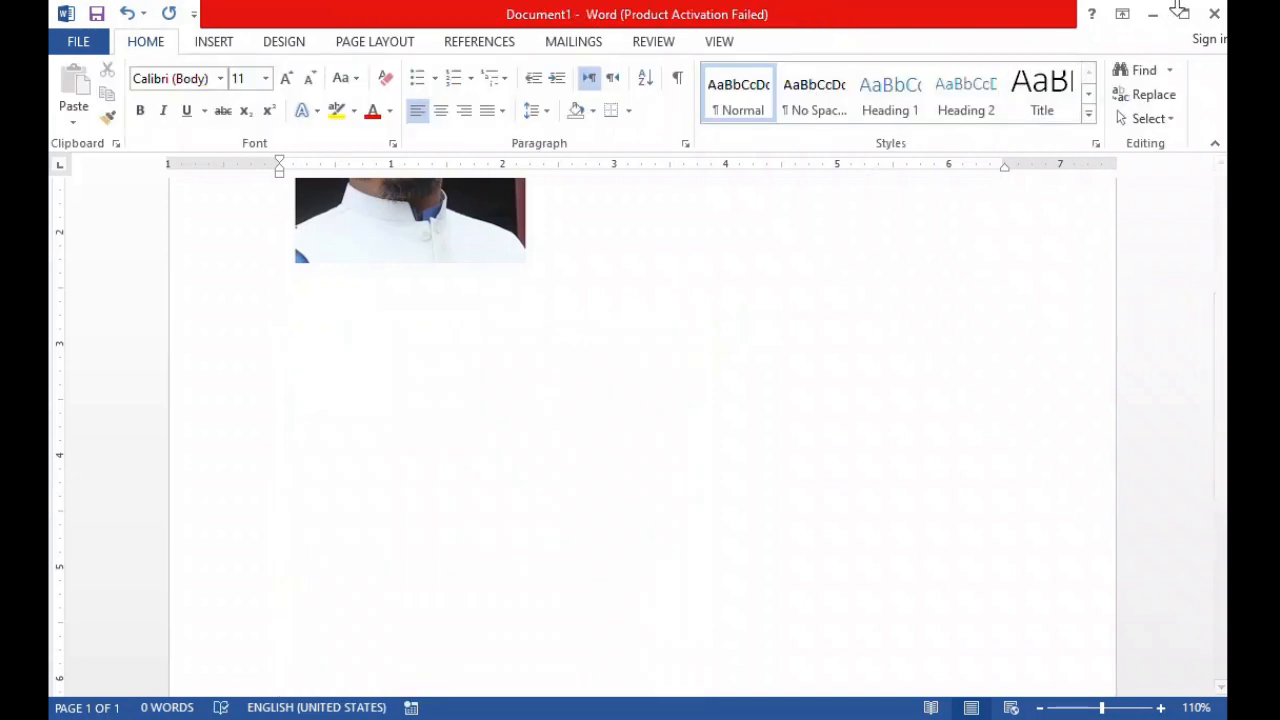
Open This PC and insert a screen clipping of its win (C:) drive entry with the "Devices and drives" heading, about 1.52" by 2.79", below the photo.
left_click(1152, 14)
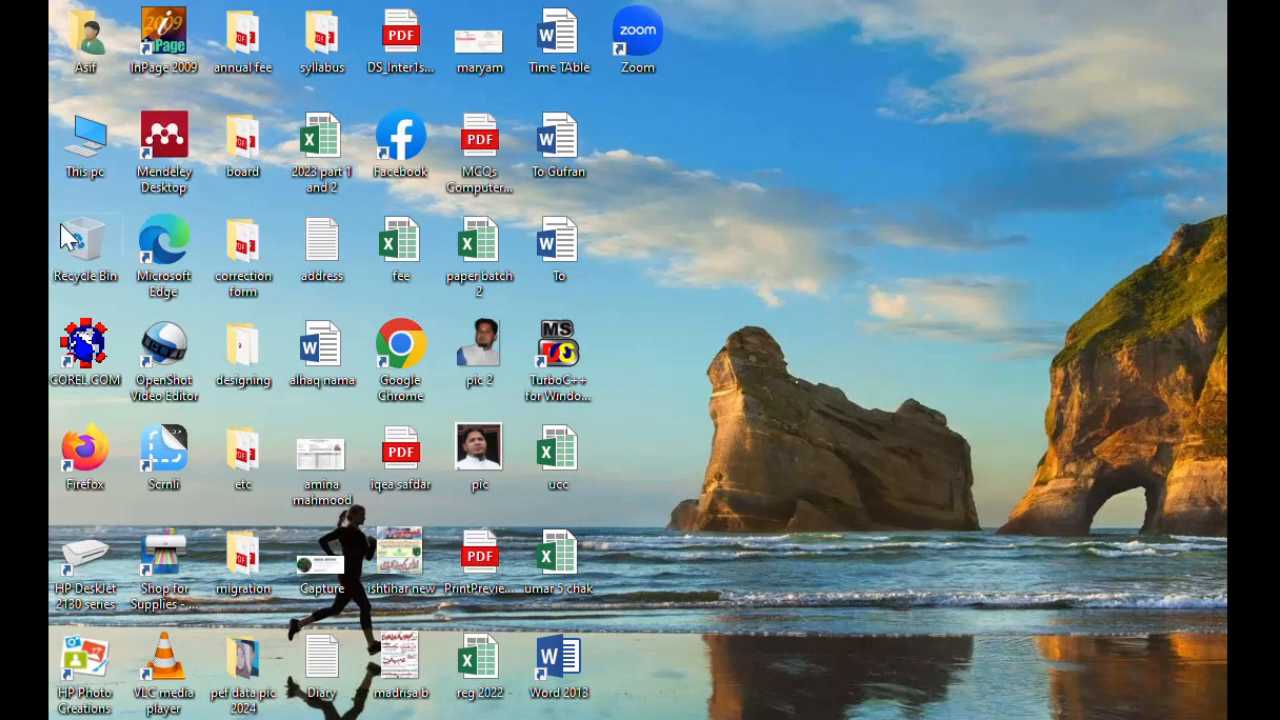
left_click(72, 170)
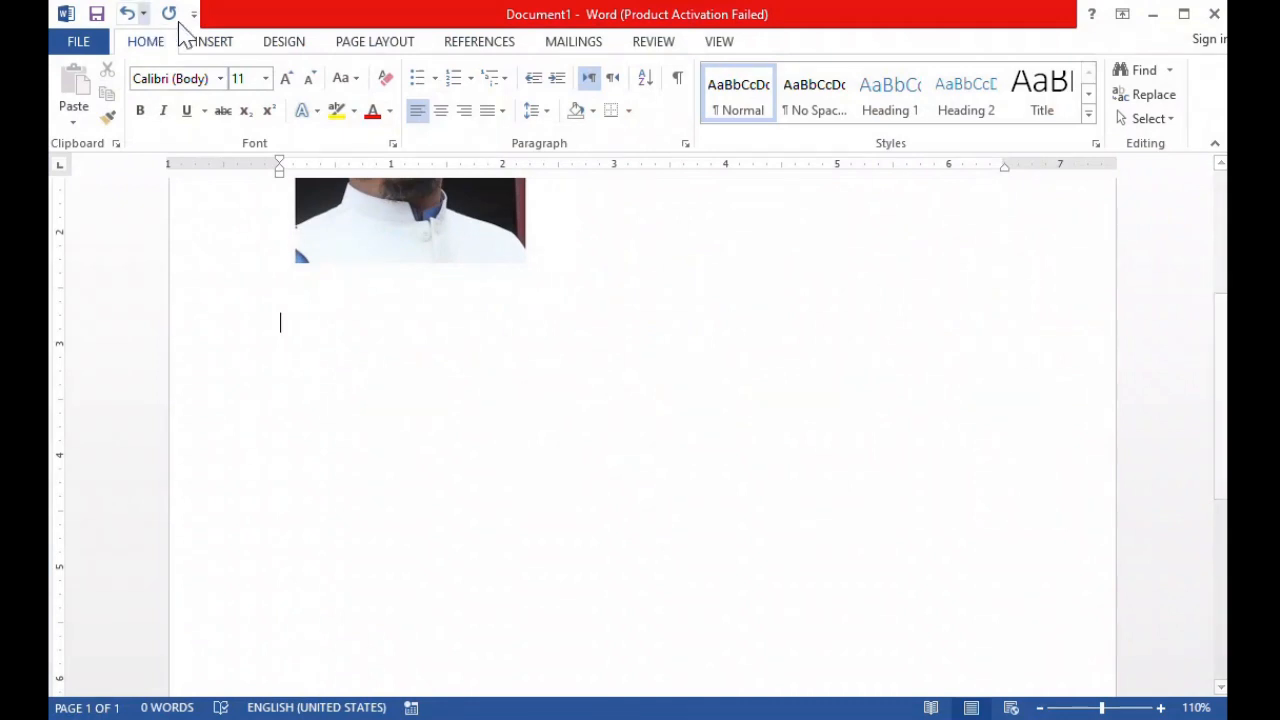
left_click(214, 41)
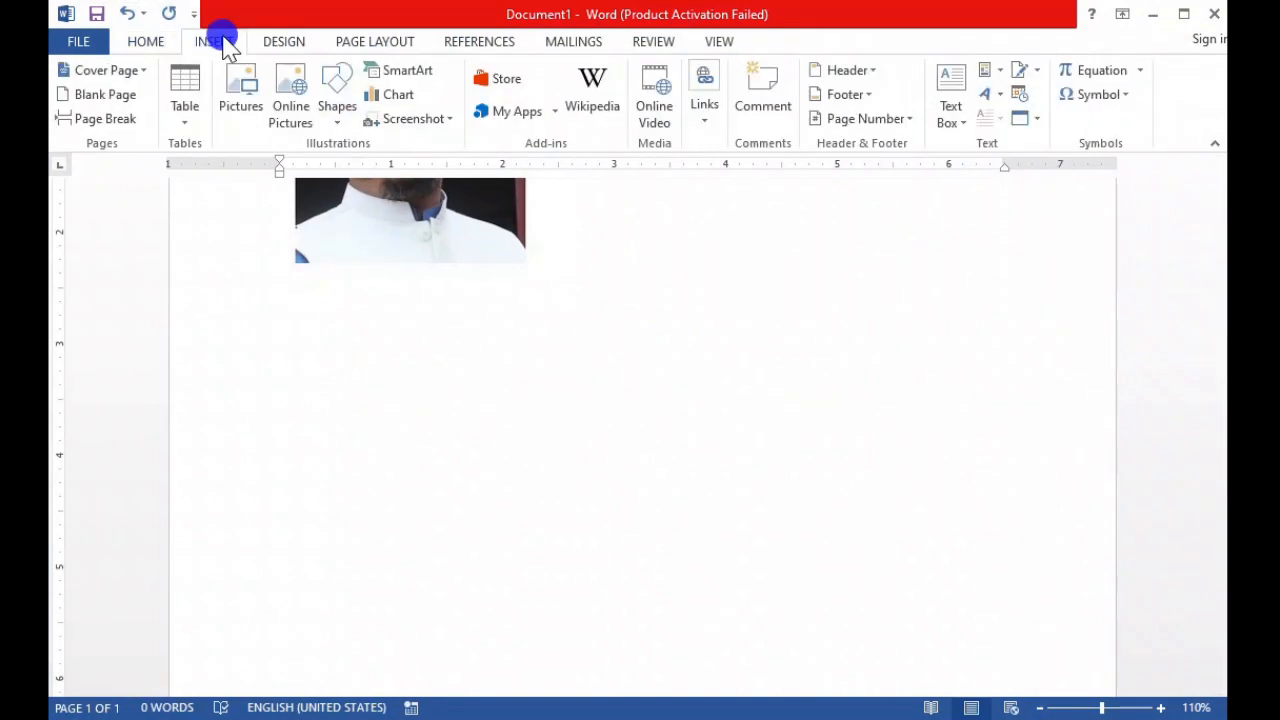
left_click(449, 122)
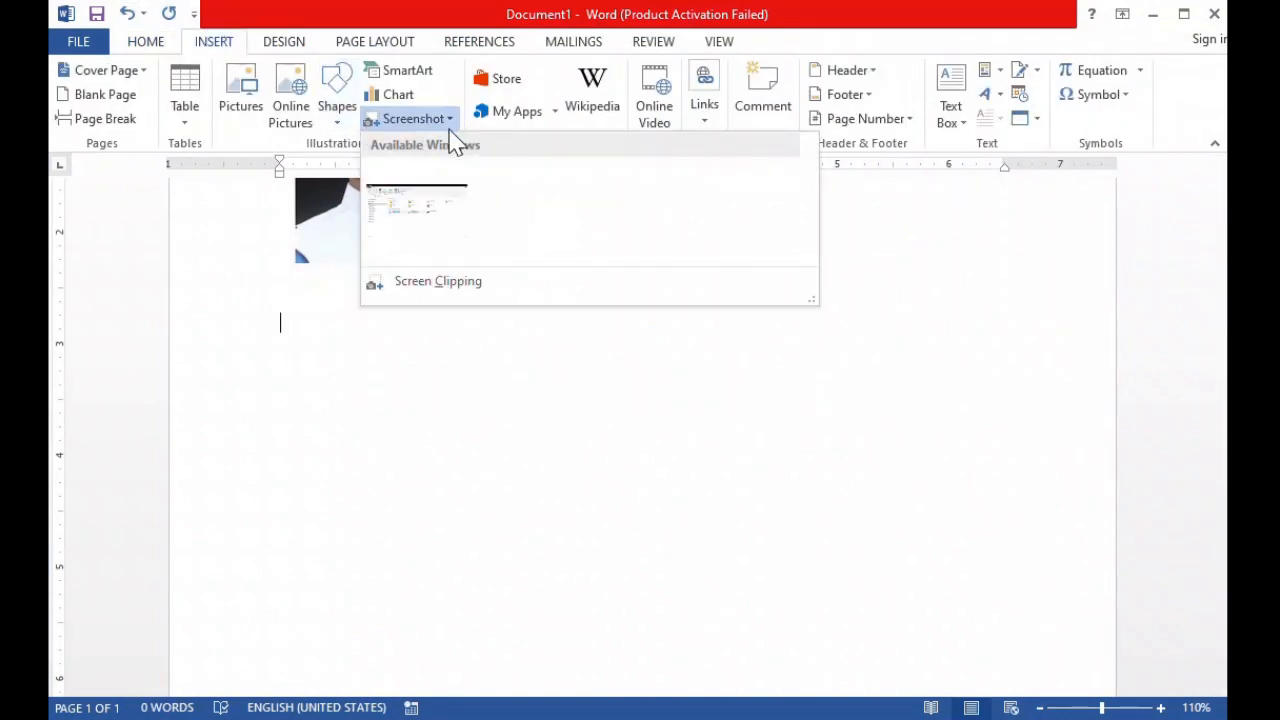
left_click(430, 296)
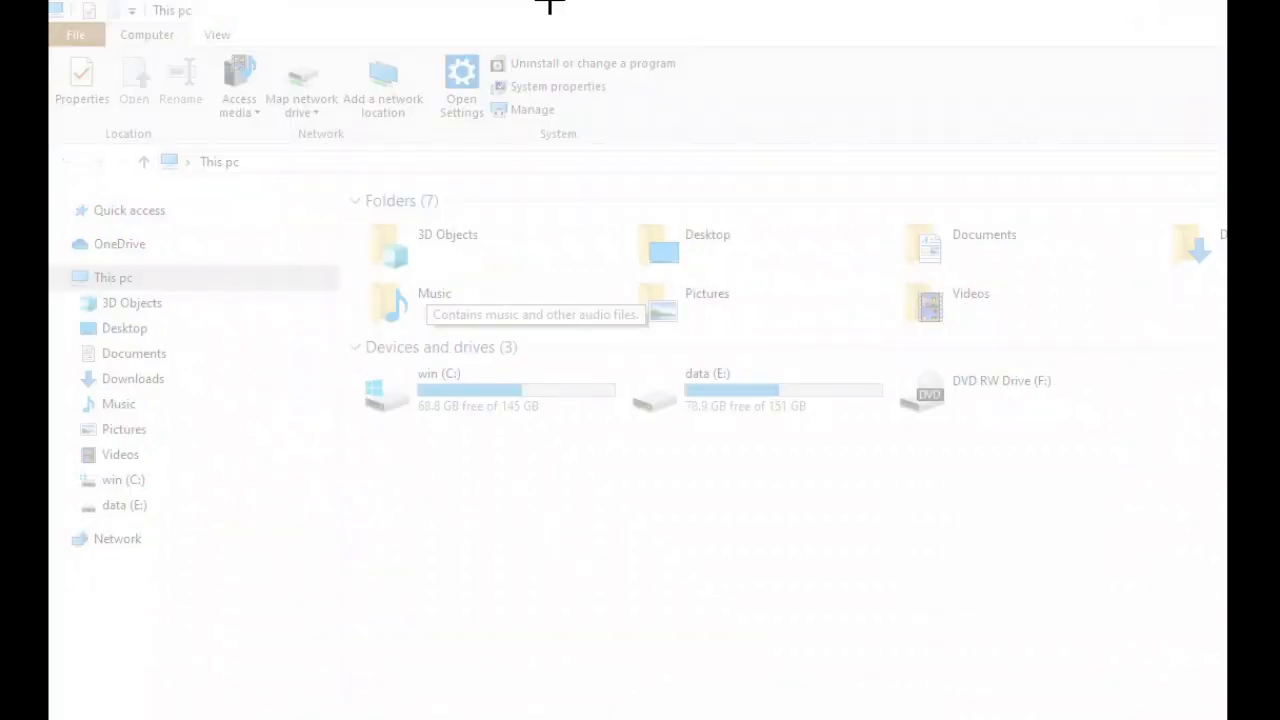
left_click_drag(346, 336, 629, 489)
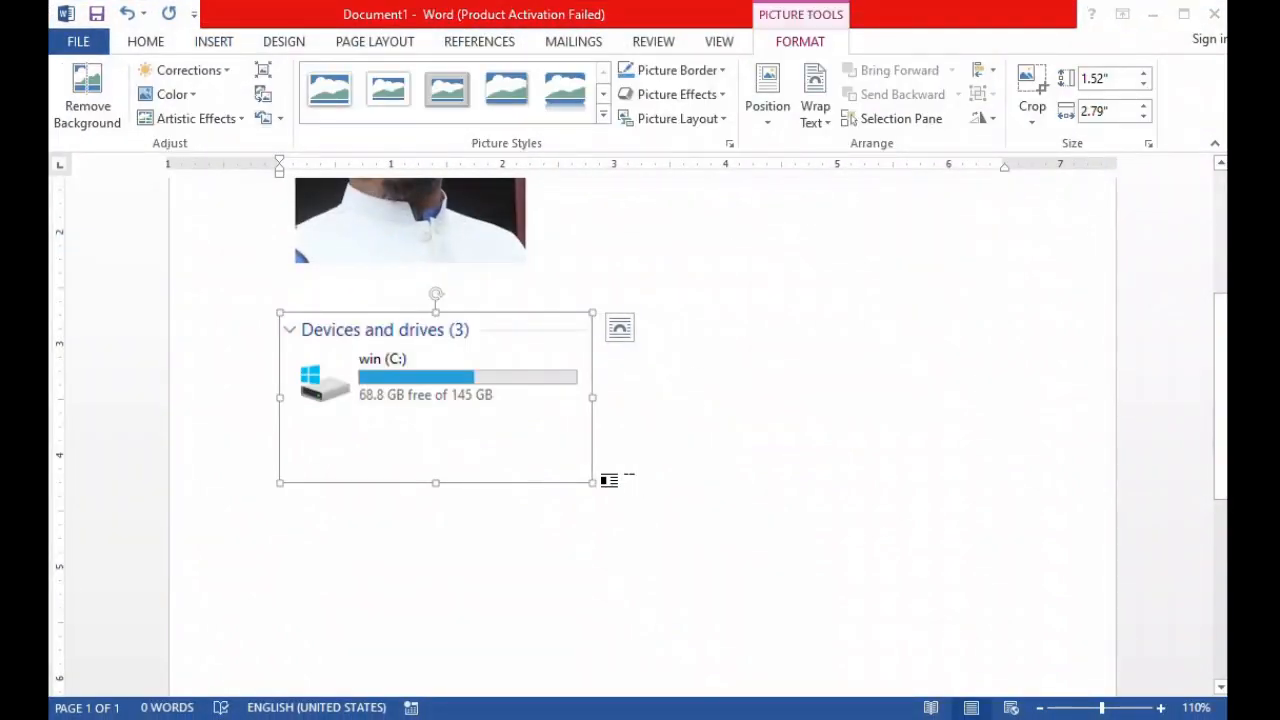
left_click(669, 457)
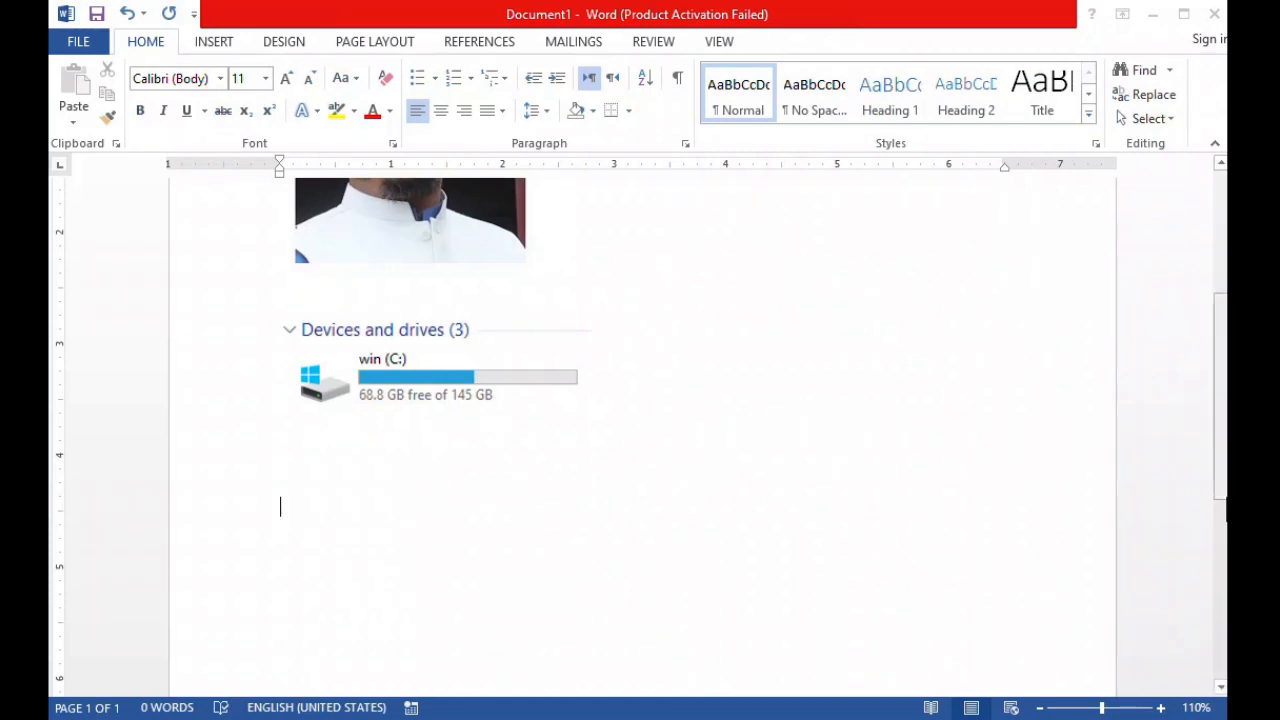
Delete the portrait photo above the drive clipping.
left_click(1222, 490)
left_click_drag(1222, 490, 1222, 395)
left_click(451, 420)
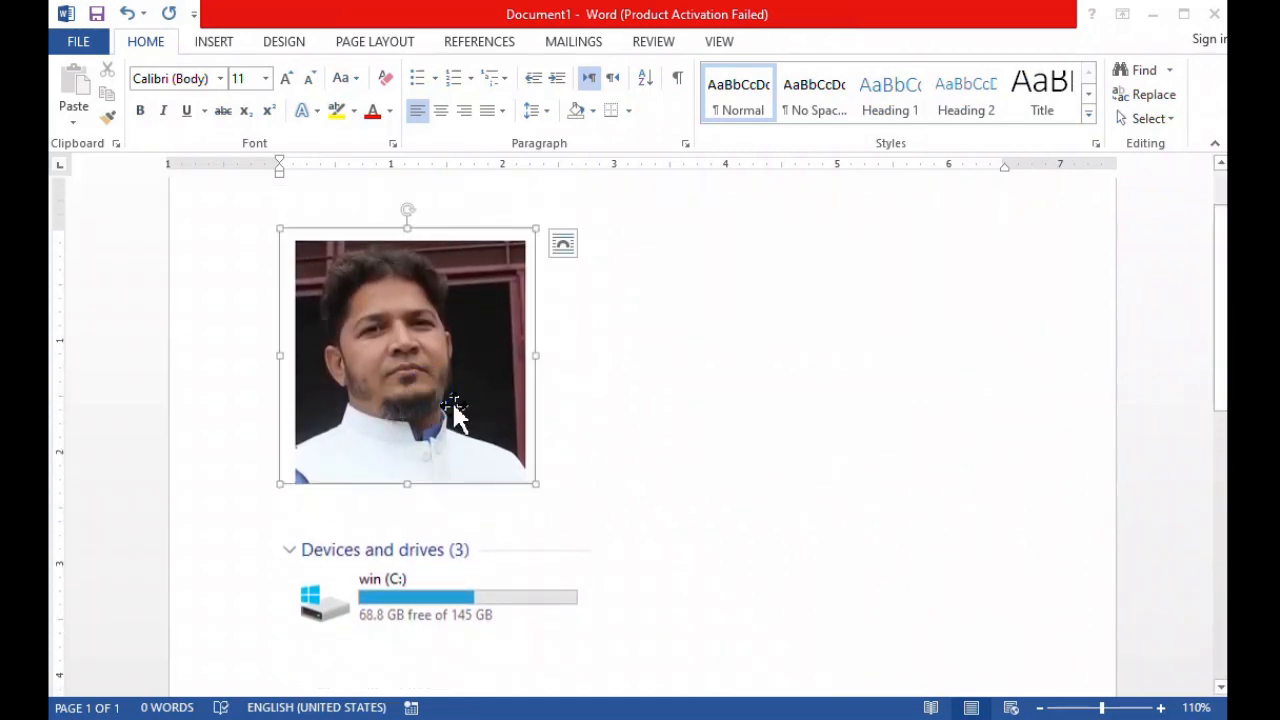
key("Delete")
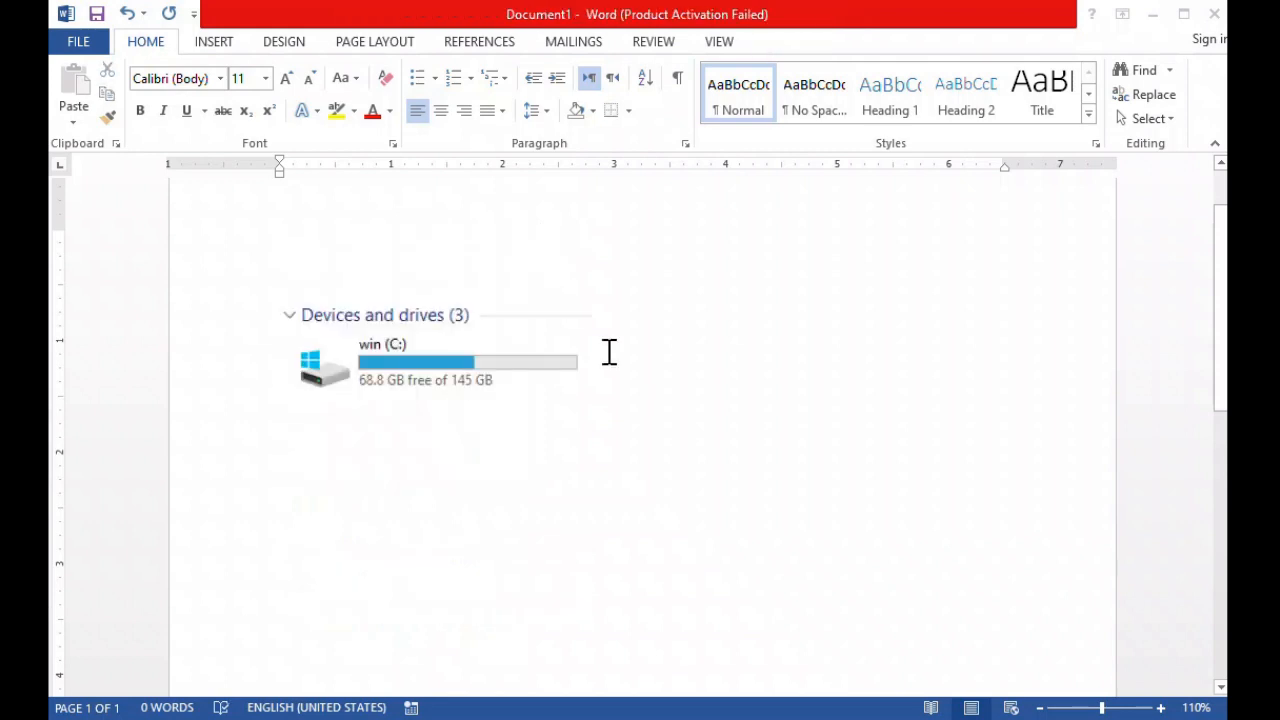
Generate sample paragraphs above the drive clipping with =rand().
left_click_drag(1221, 386, 1222, 300)
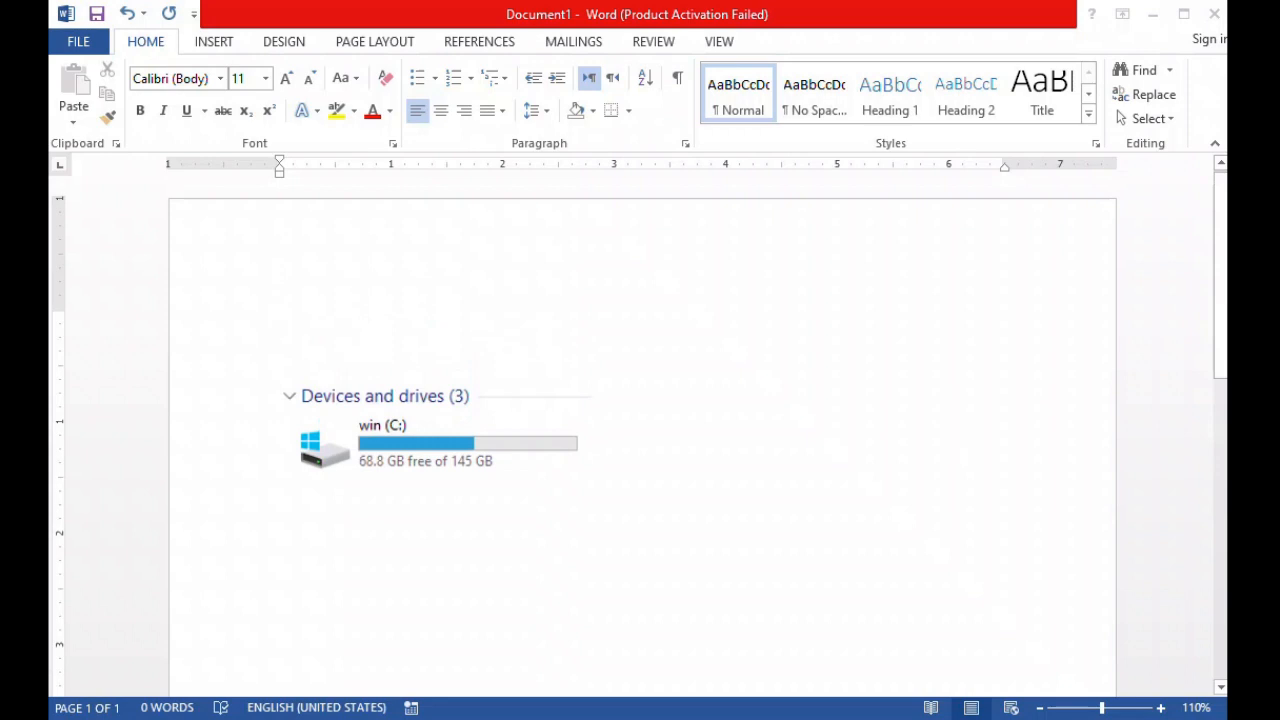
type("=")
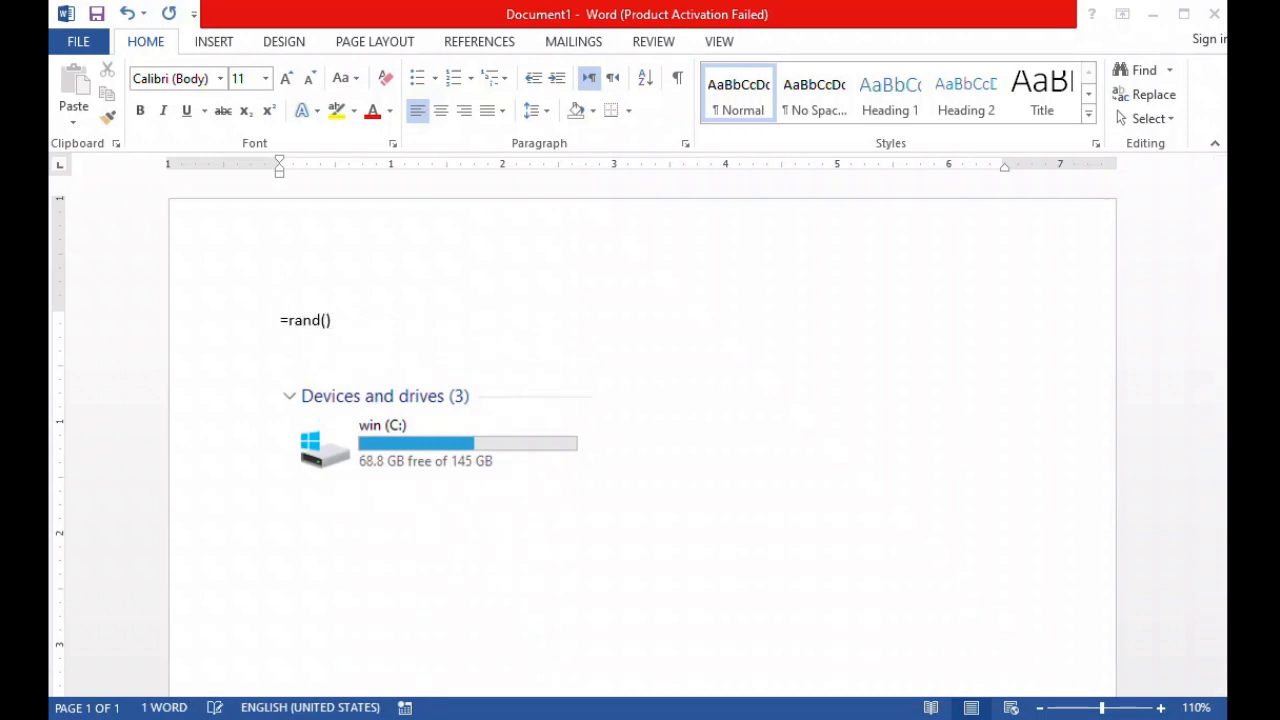
type("rand()")
key("Return")
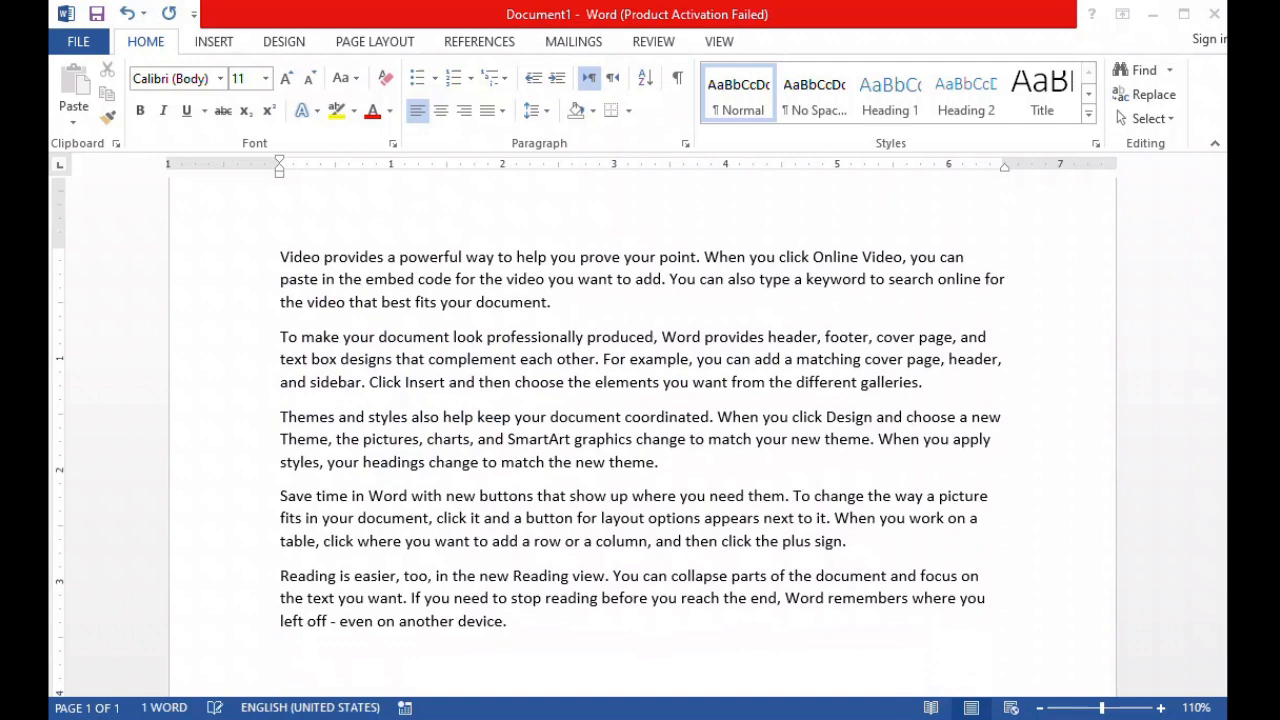
Set the drive clipping's width to 2.6" with its proportions kept.
left_click_drag(1216, 364, 1214, 451)
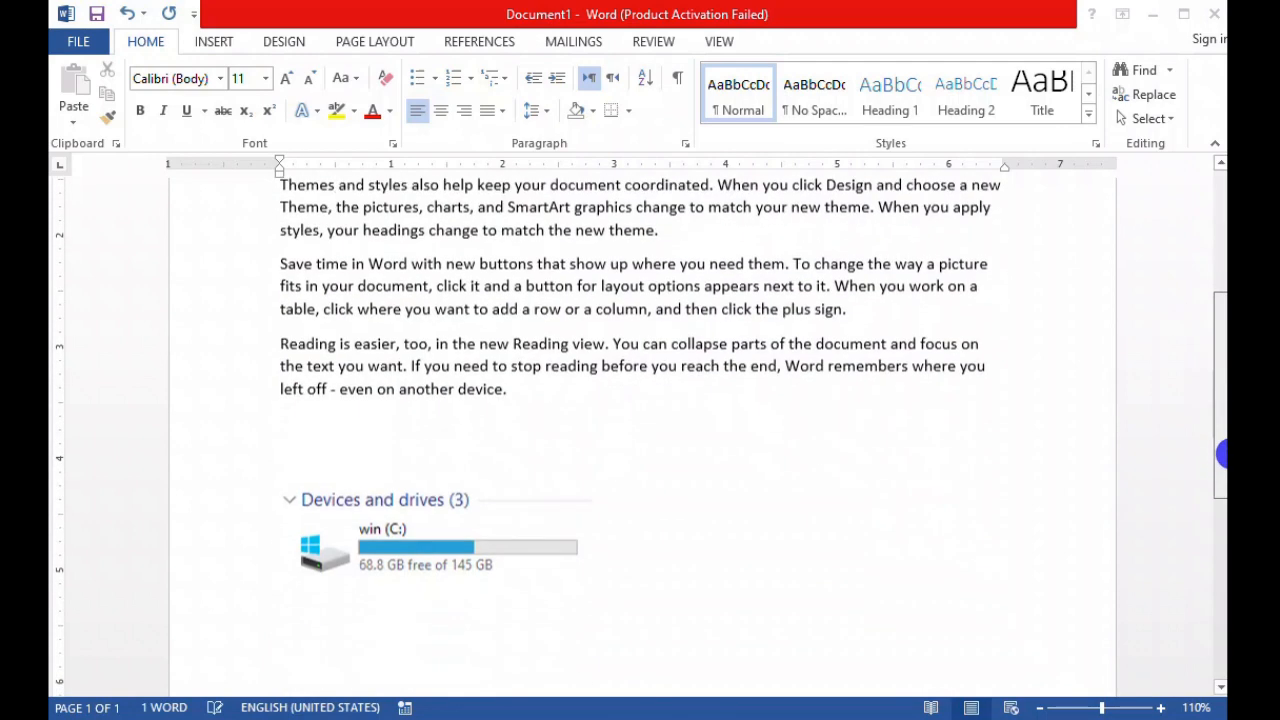
left_click(533, 526)
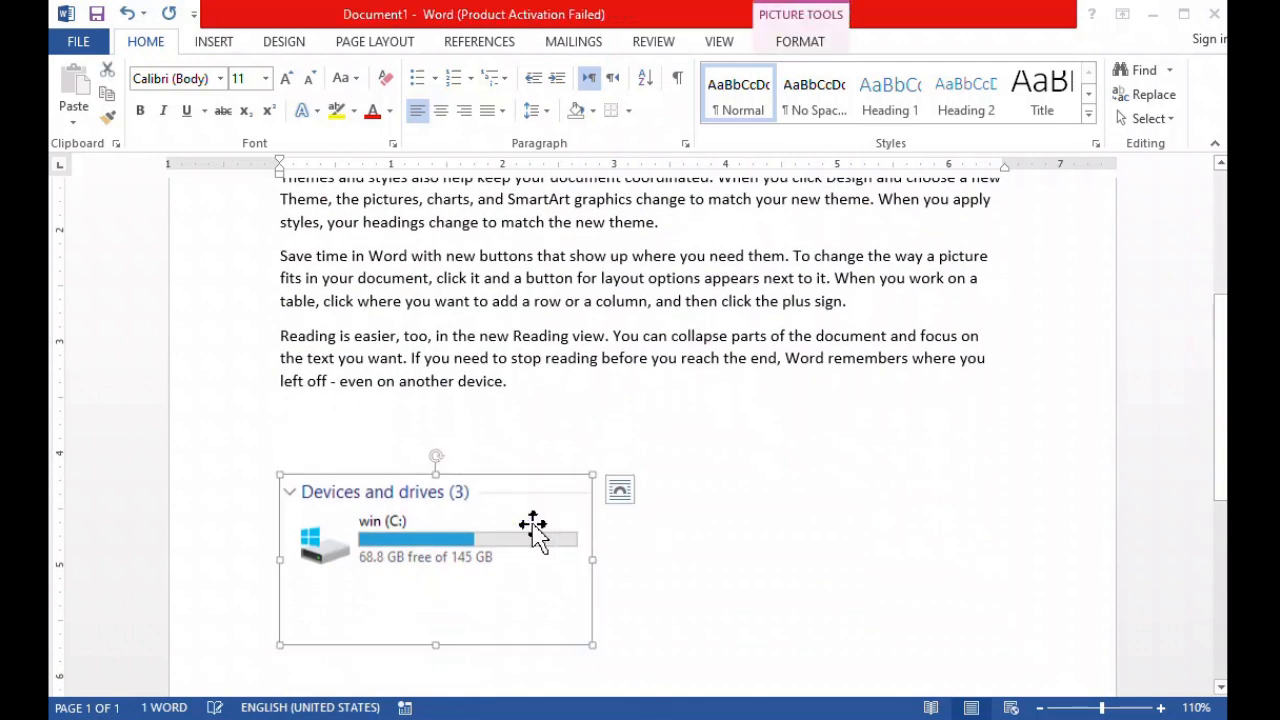
left_click(802, 45)
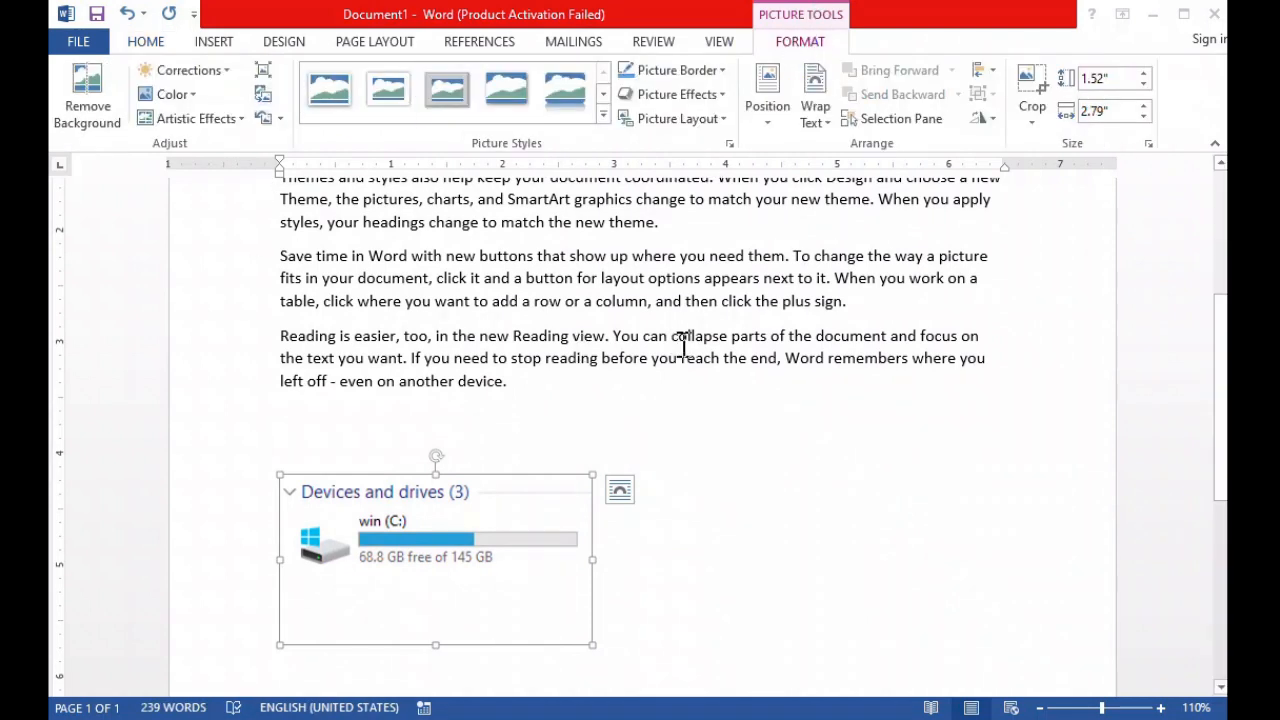
left_click(1143, 116)
left_click(1143, 116)
left_click(1143, 116)
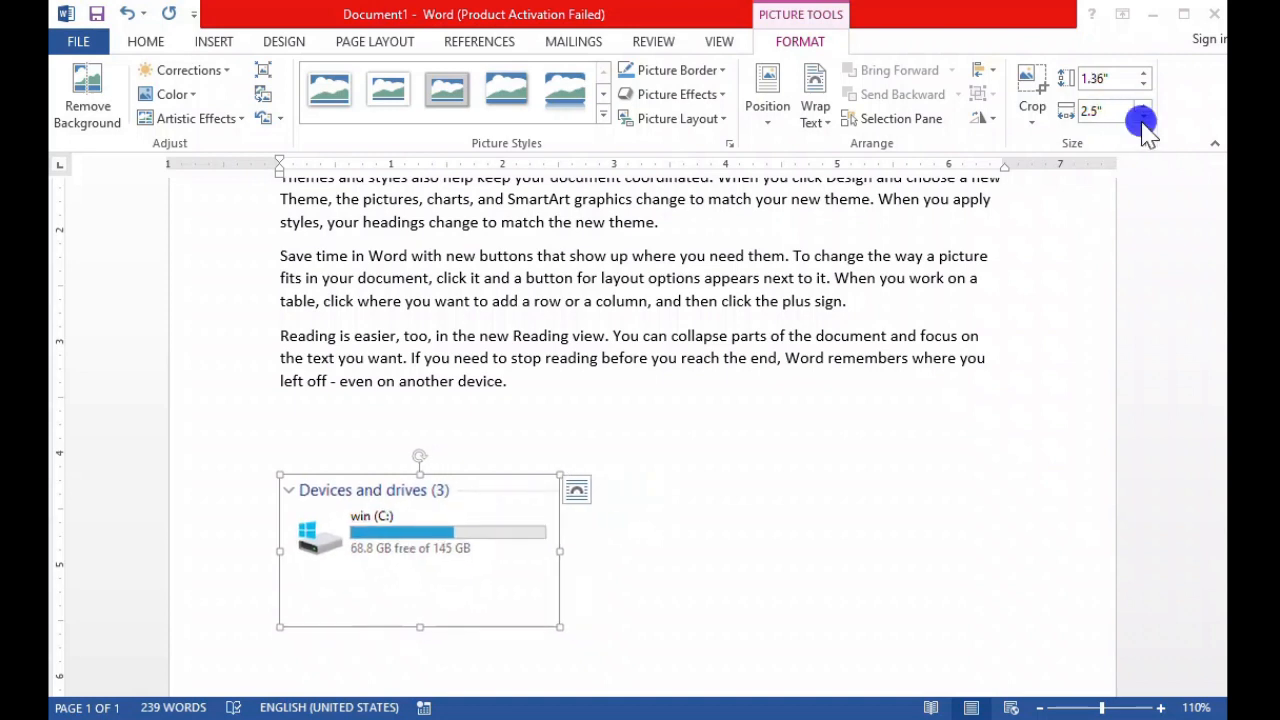
left_click(1143, 106)
left_click(1143, 106)
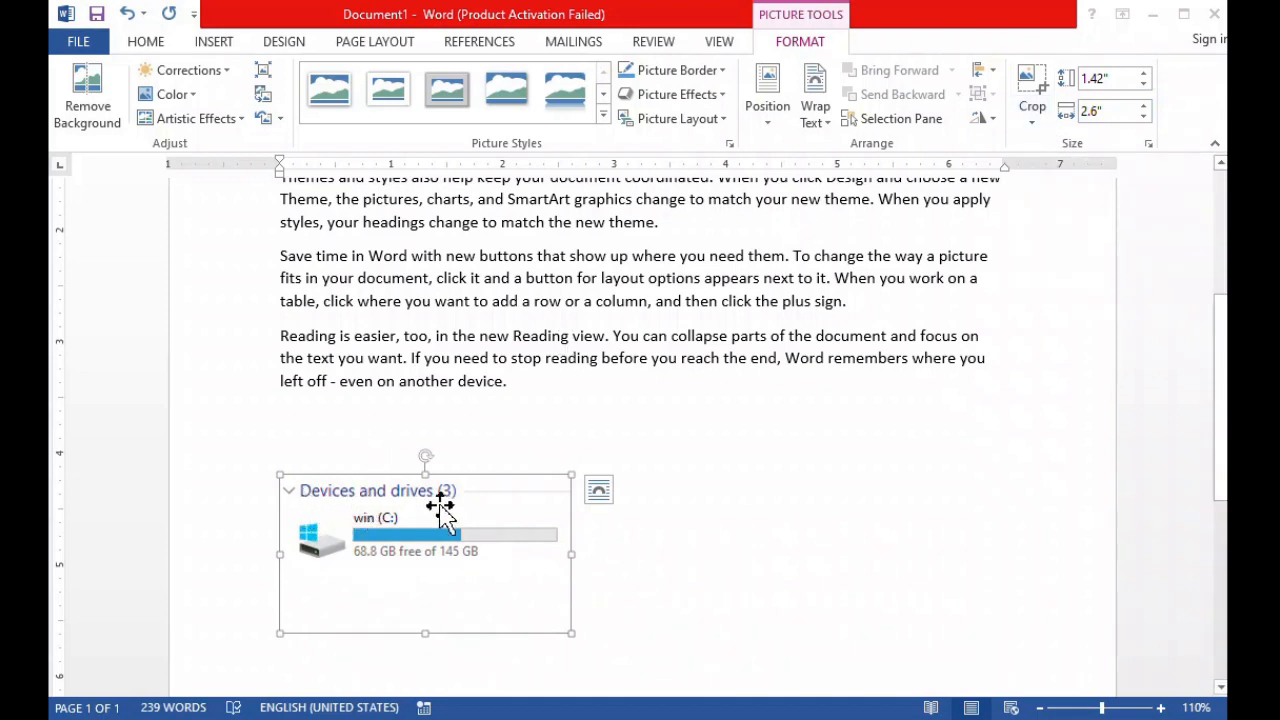
Crop the drive clipping from its upper edge to remove the "Devices and drives" heading.
left_click(1031, 88)
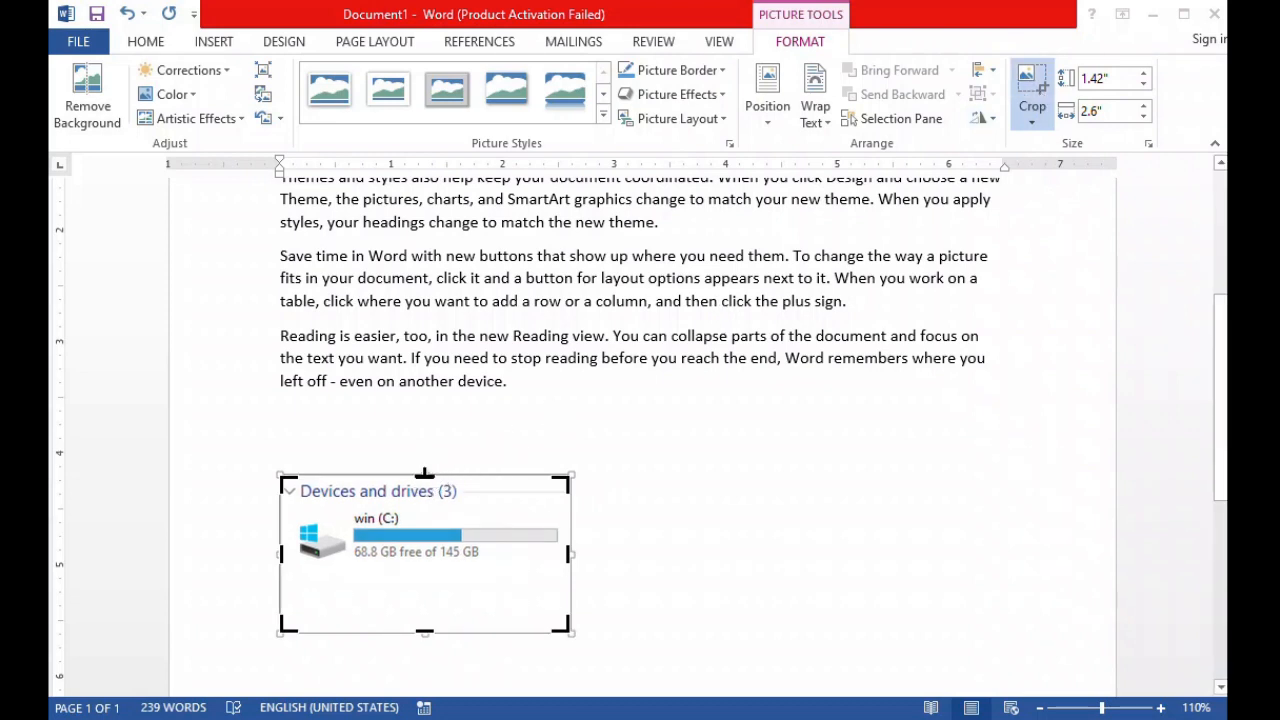
left_click_drag(423, 478, 423, 505)
left_click(623, 490)
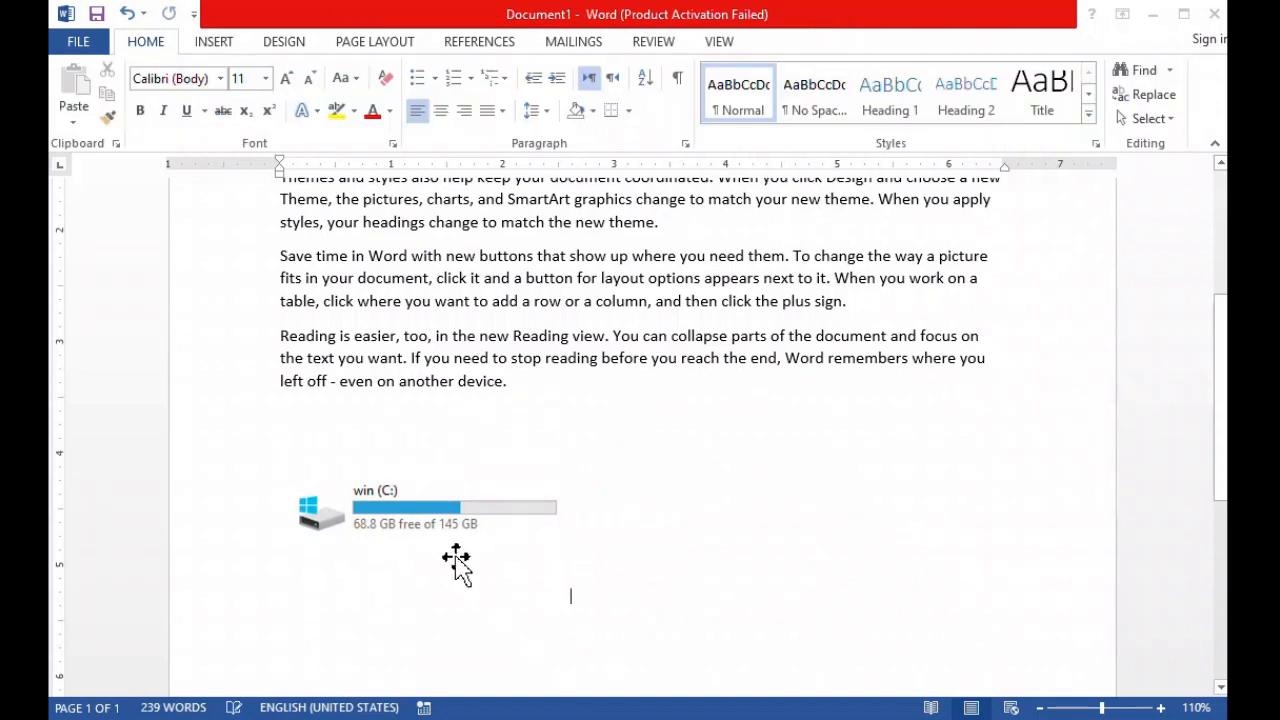
left_click(445, 520)
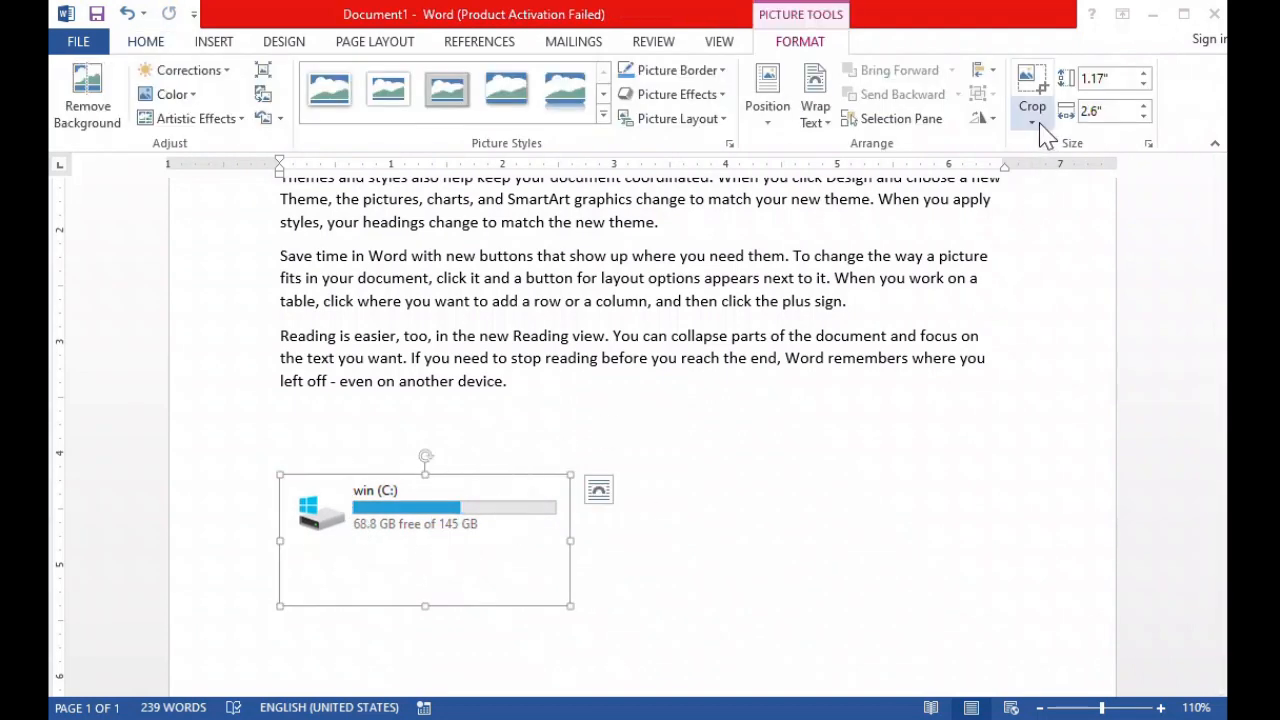
left_click(990, 124)
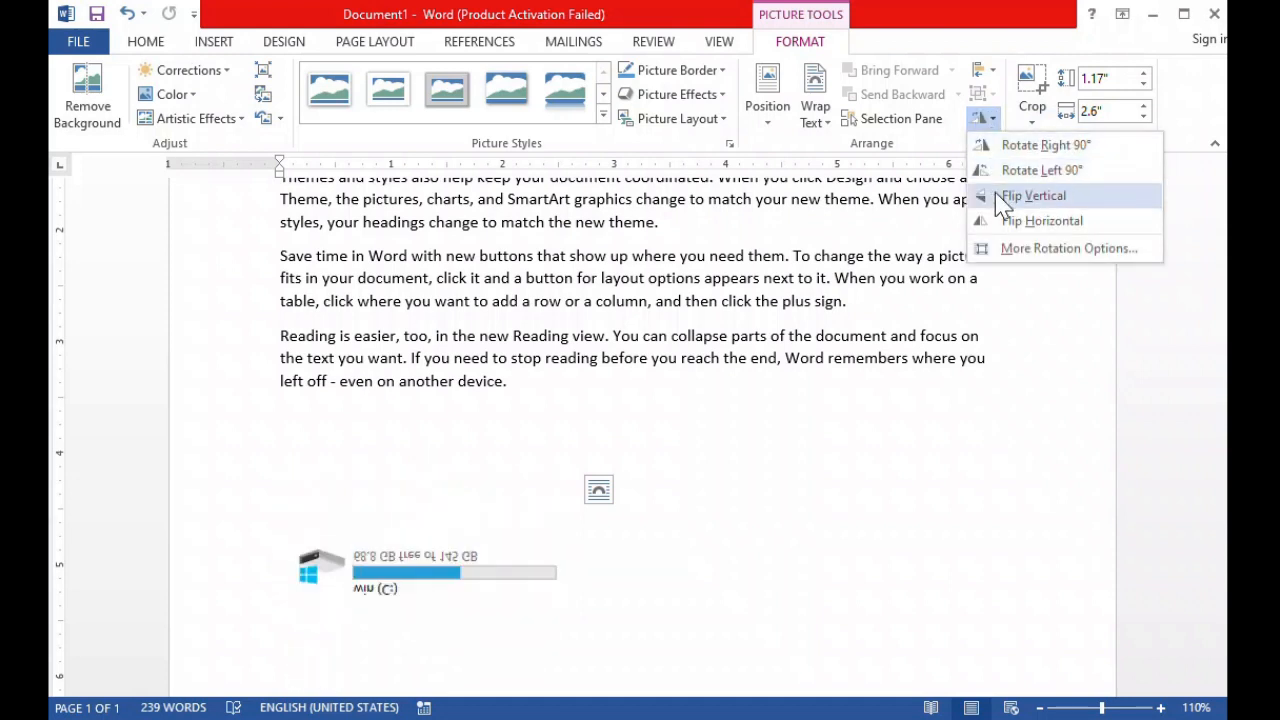
left_click(509, 529)
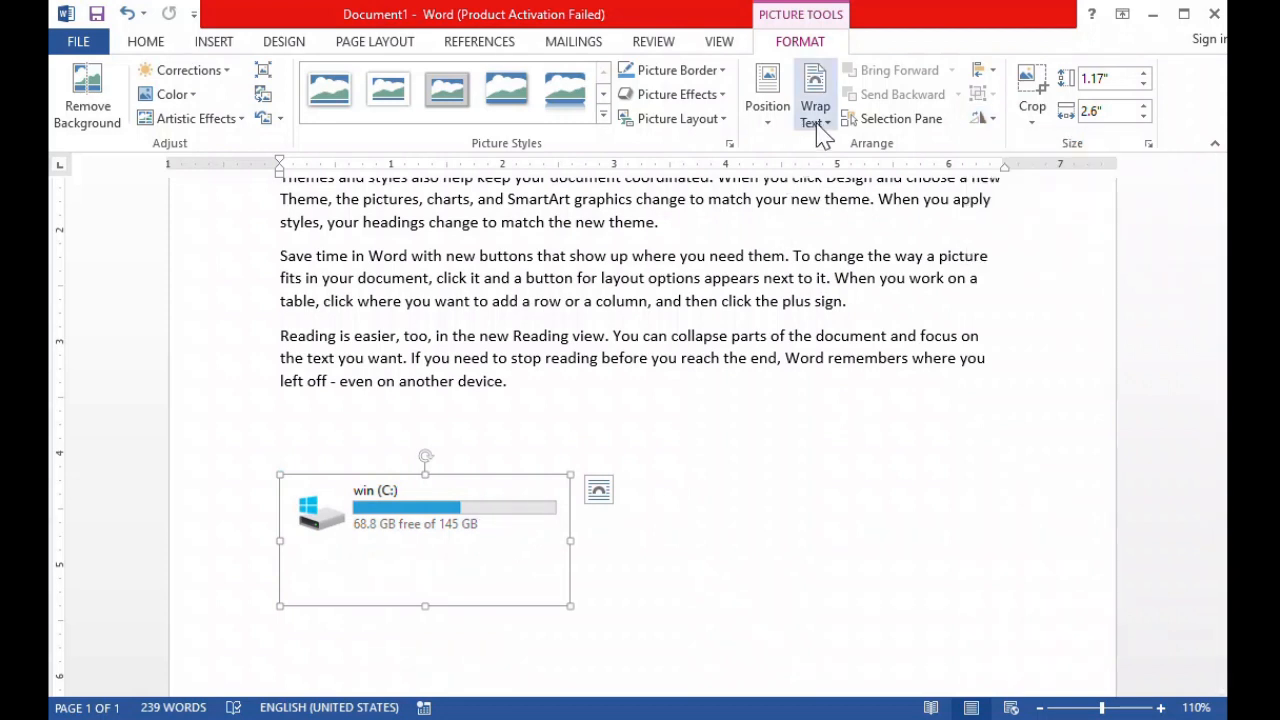
Move the in-line drive clipping to the end of the last paragraph.
left_click(495, 511)
mouse_move(495, 511)
left_mouse_down()
mouse_move(763, 380)
mouse_move(520, 514)
mouse_move(500, 505)
left_mouse_up()
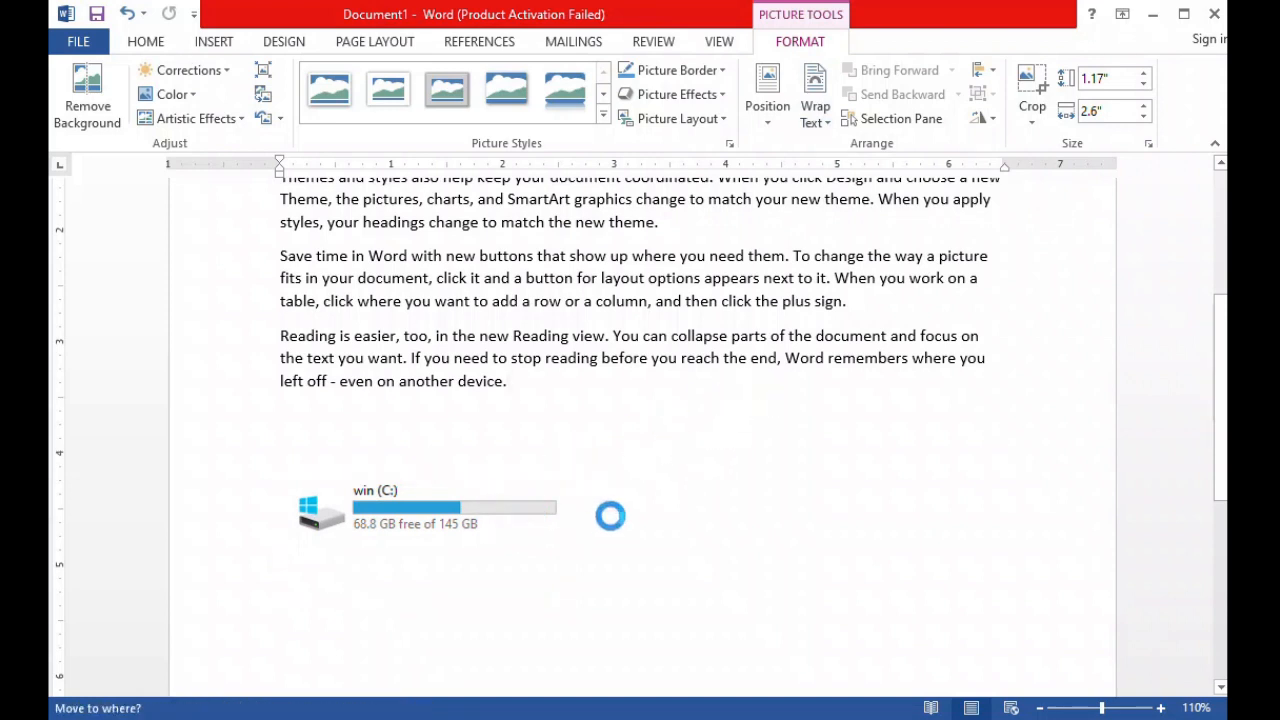
left_click(653, 403)
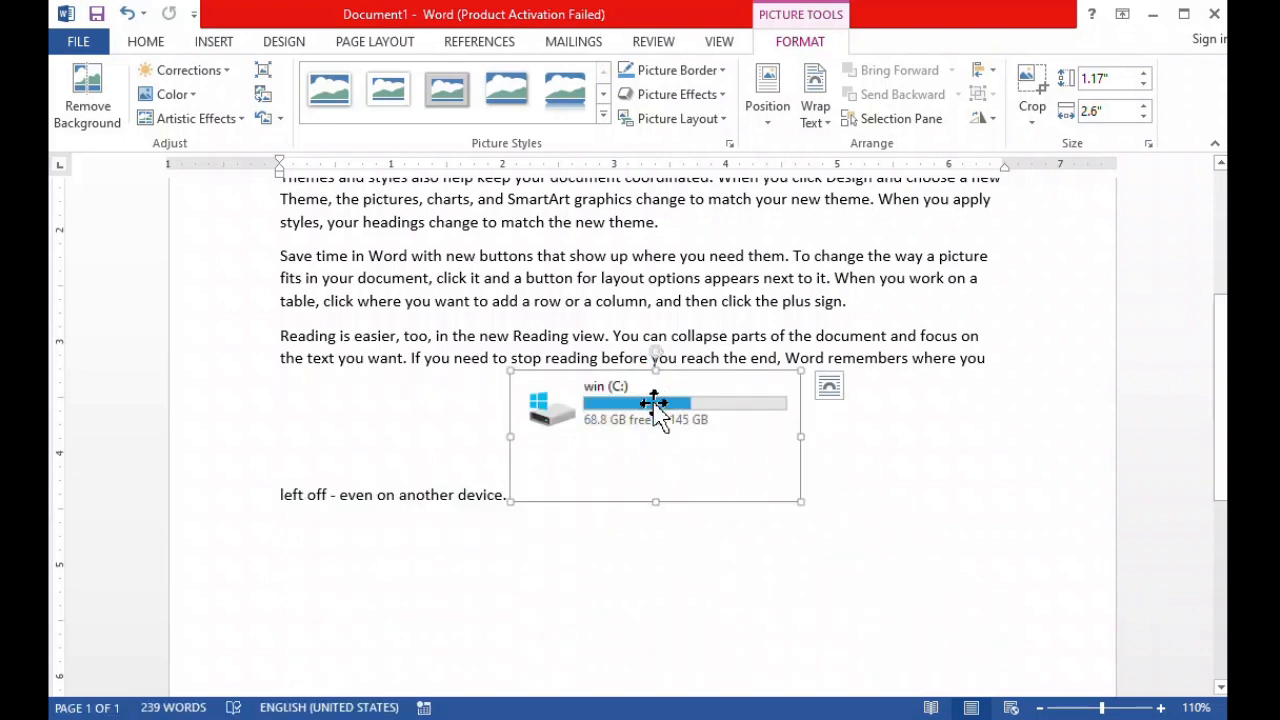
Set the drive clipping's text wrapping to Square and place it at the right side of the last paragraph.
left_click(820, 106)
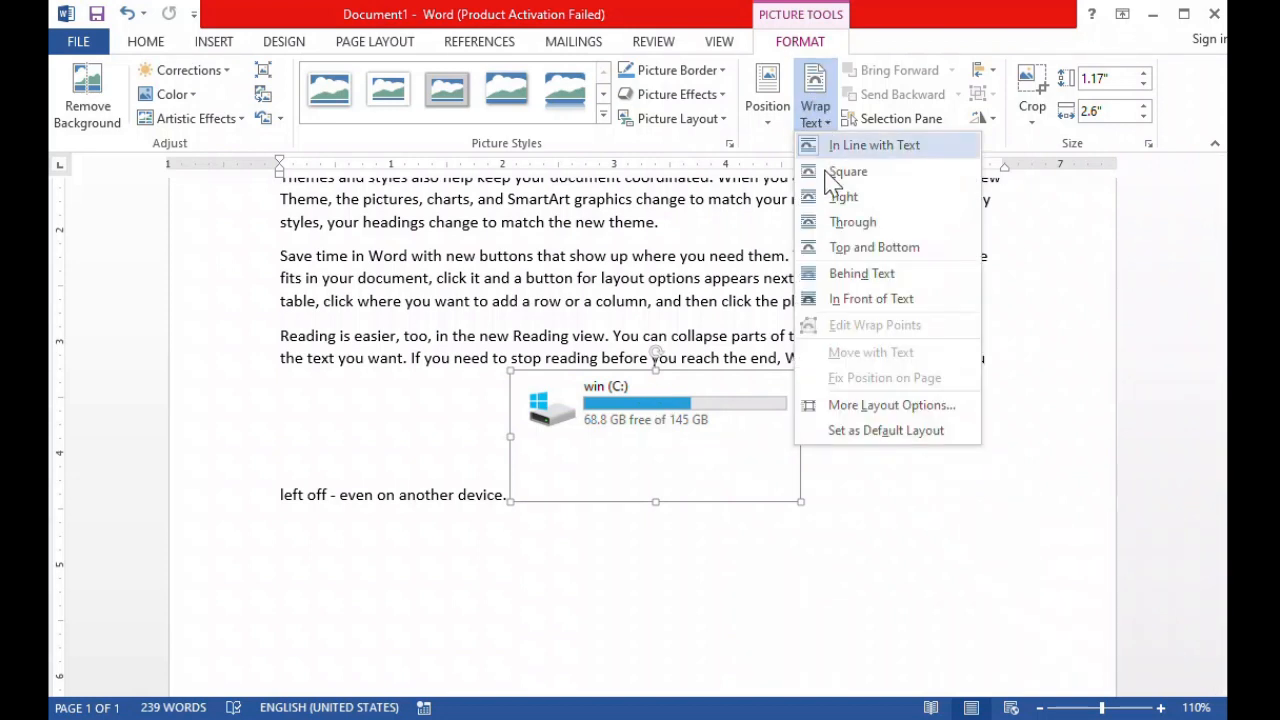
left_click(830, 172)
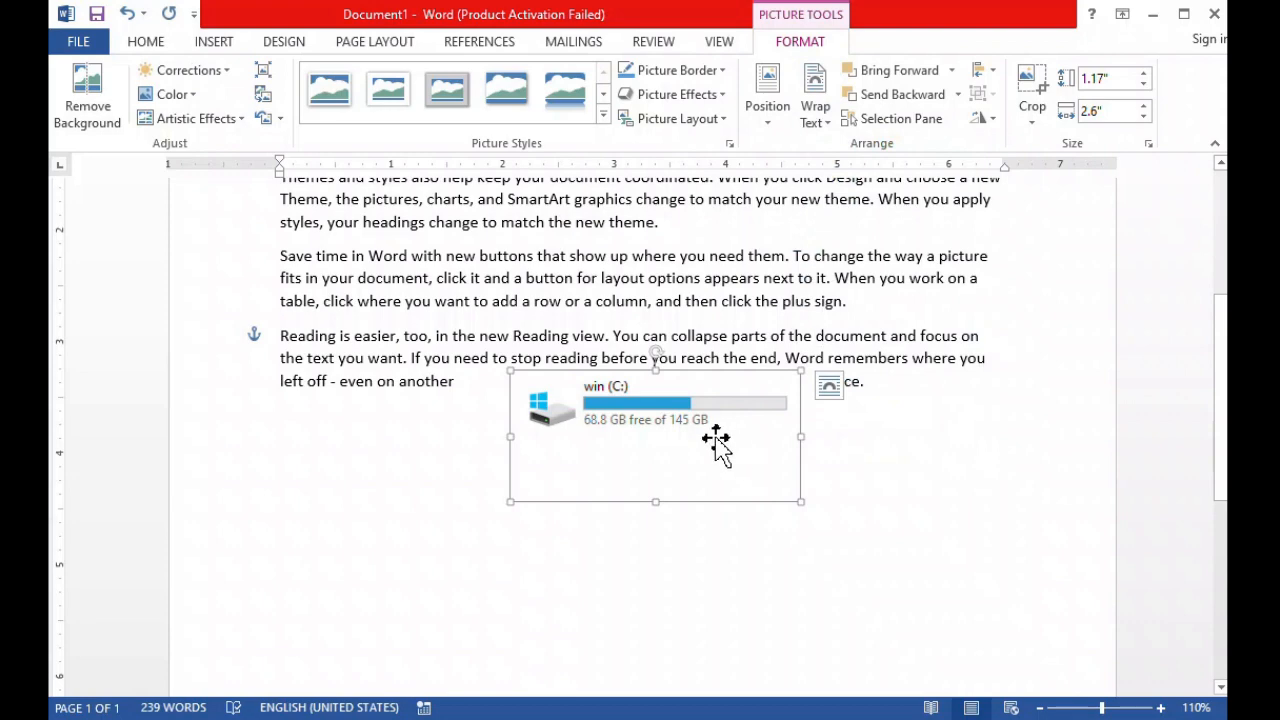
left_click_drag(714, 449, 887, 396)
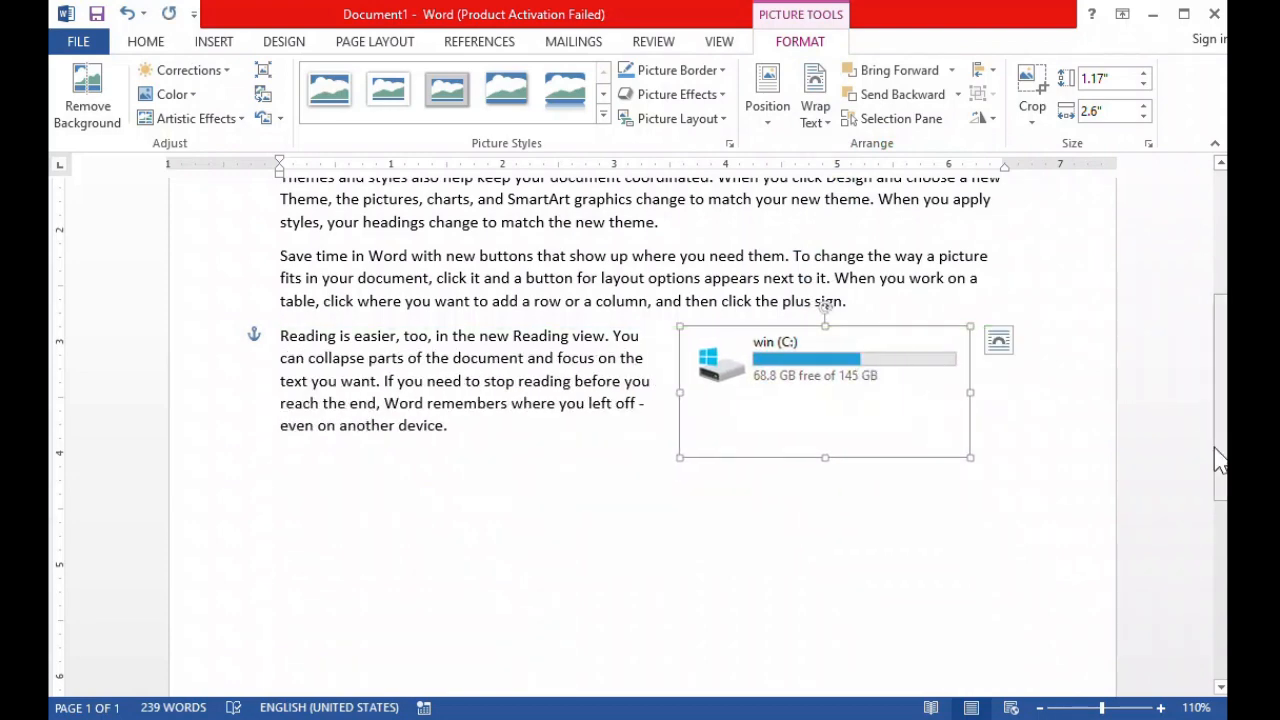
Move the drive clipping up to the right side of the first two paragraphs, keeping Square text wrapping.
left_click_drag(1216, 445, 1222, 313)
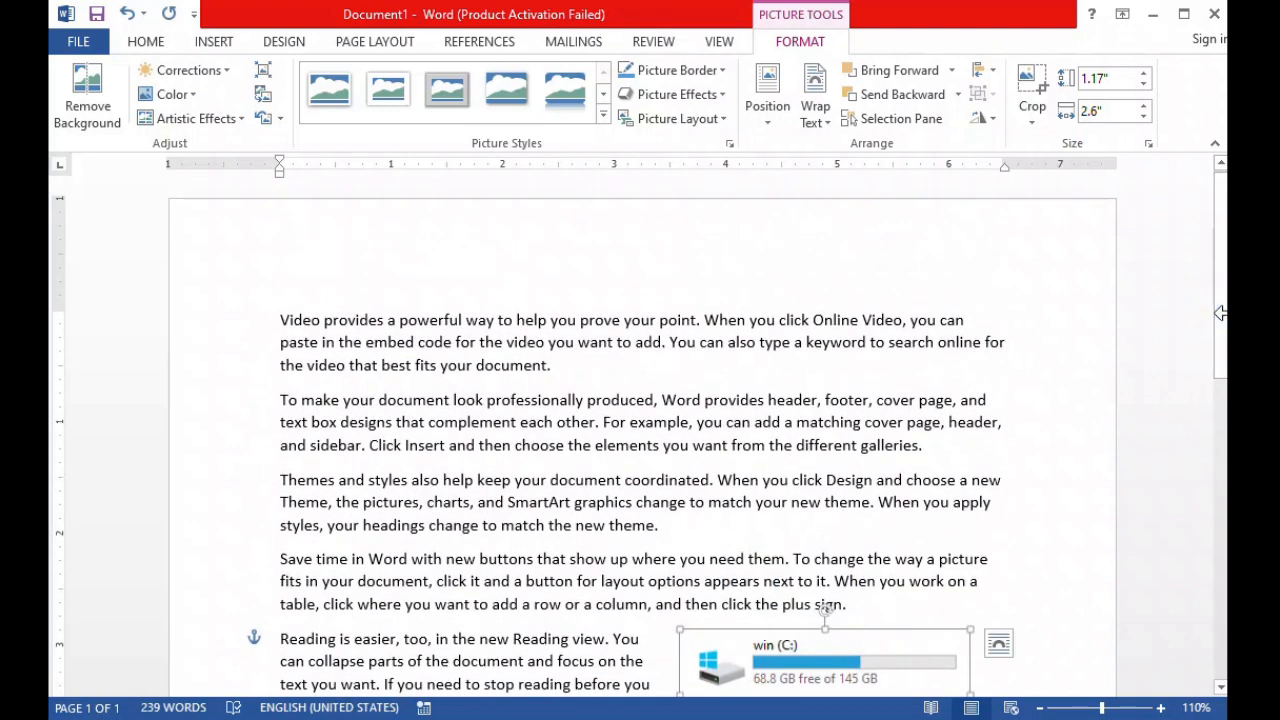
left_click(858, 654)
left_click_drag(860, 655, 893, 343)
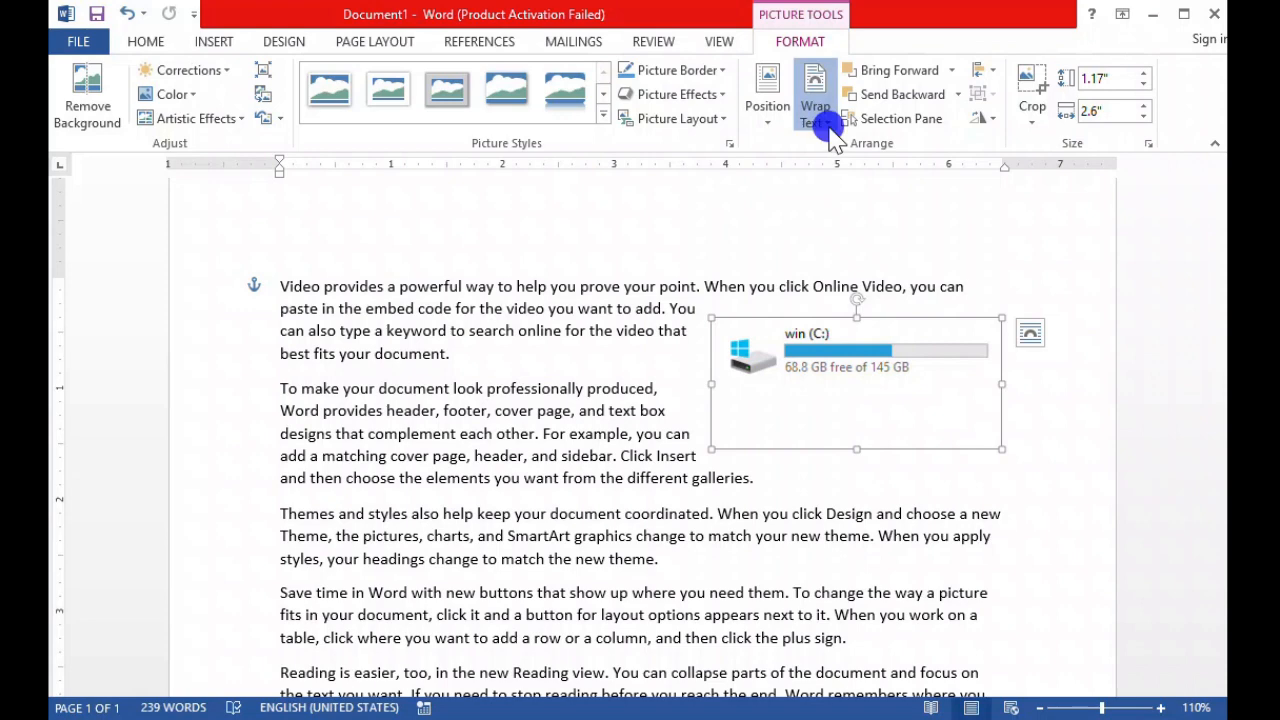
left_click(827, 122)
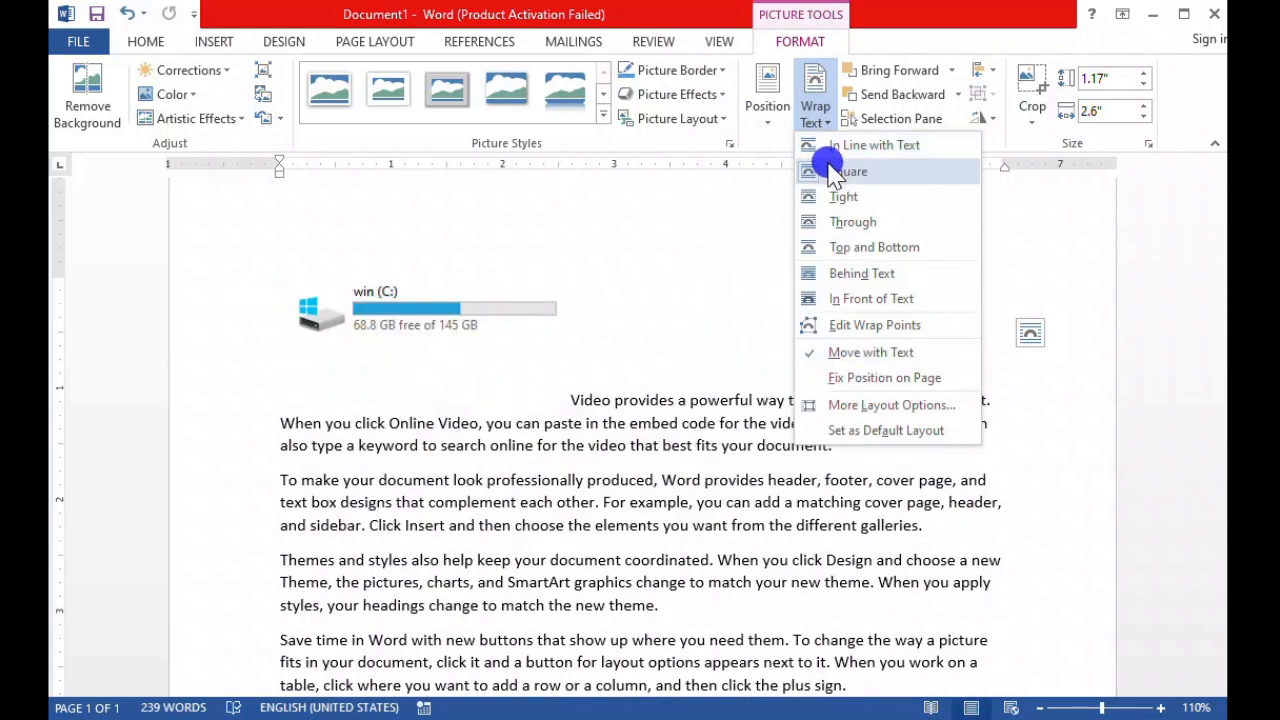
left_click(840, 172)
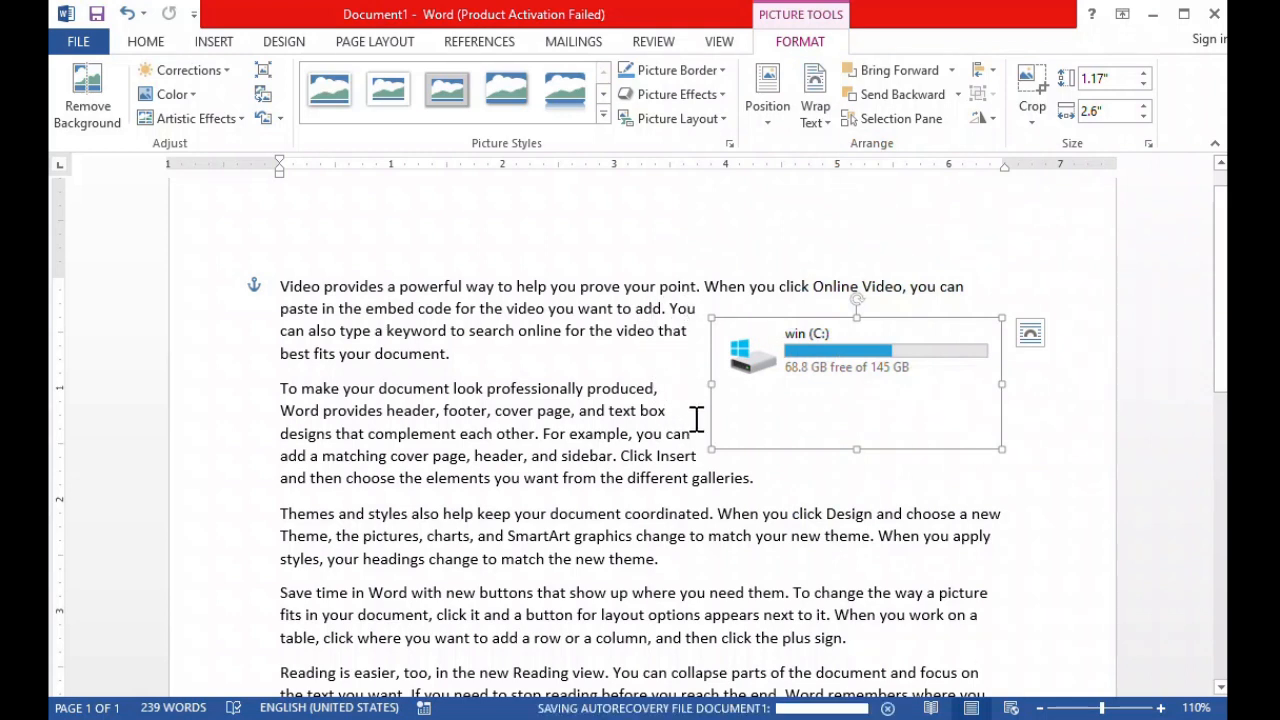
Switch the drive clipping to Top and Bottom text wrapping and move it into the middle of the second paragraph.
left_click(814, 112)
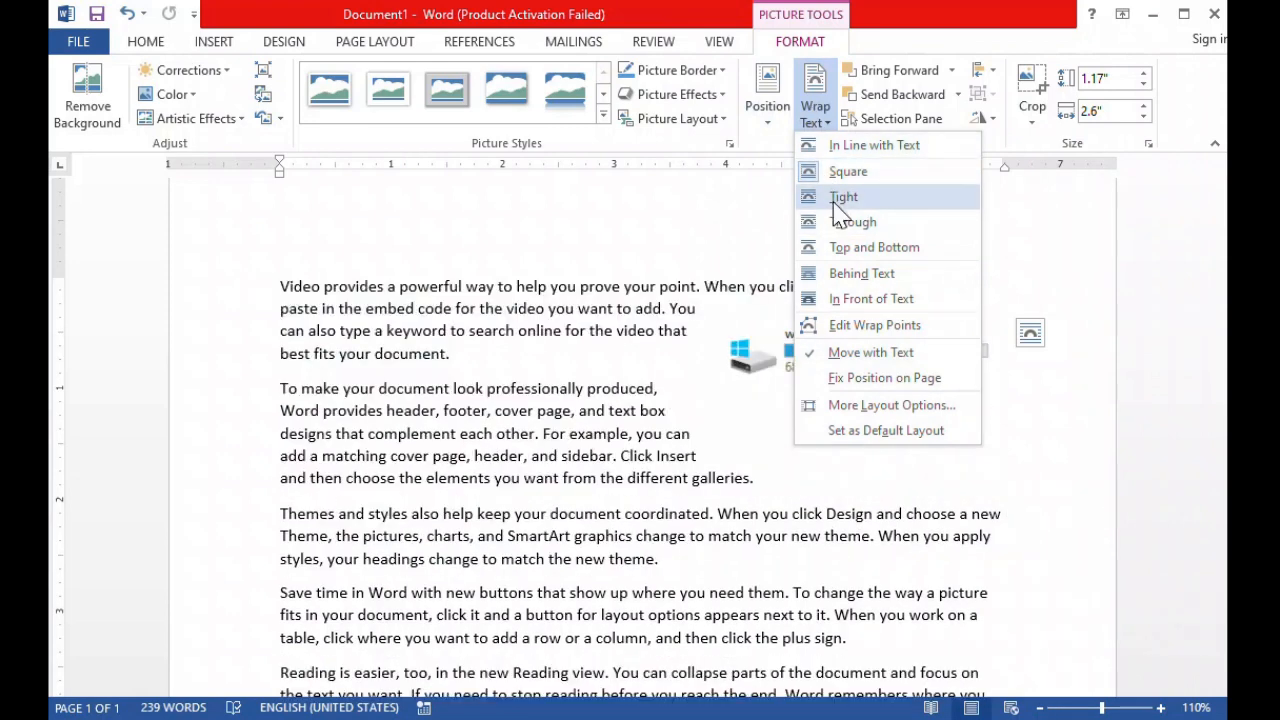
left_click(836, 241)
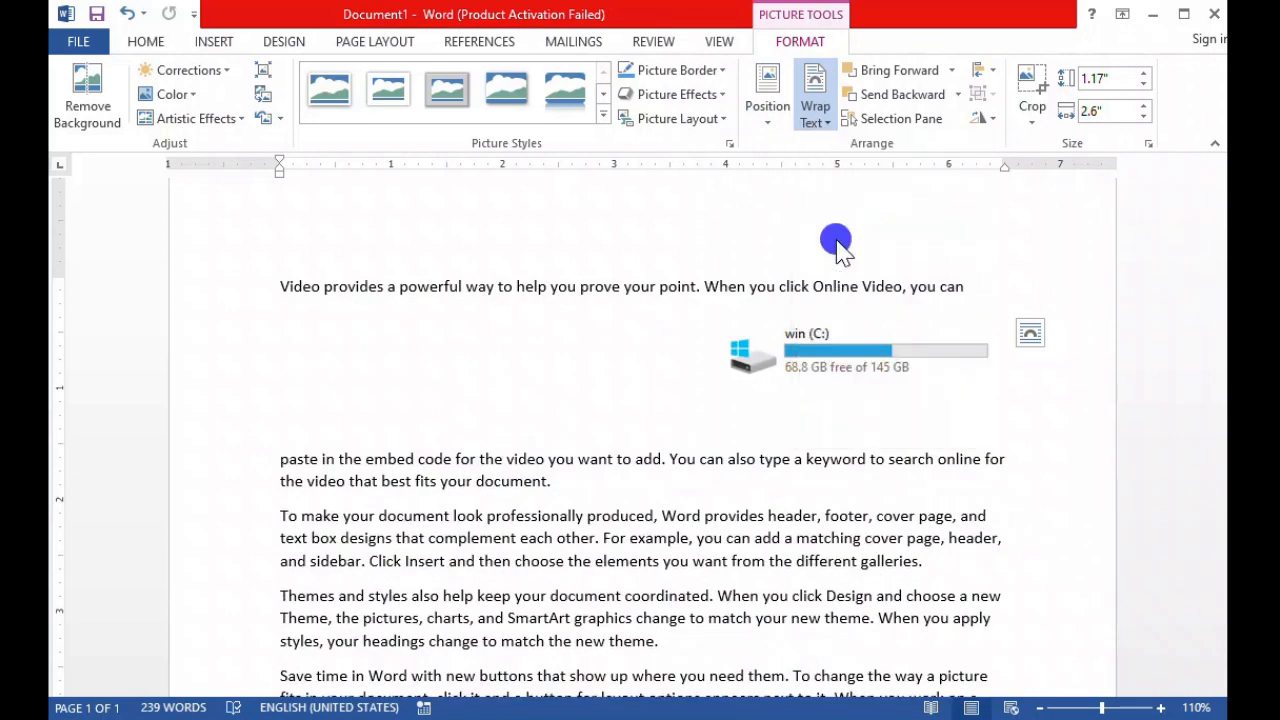
mouse_move(850, 362)
left_mouse_down()
mouse_move(734, 366)
mouse_move(645, 415)
mouse_move(645, 460)
mouse_move(637, 377)
mouse_move(646, 472)
left_mouse_up()
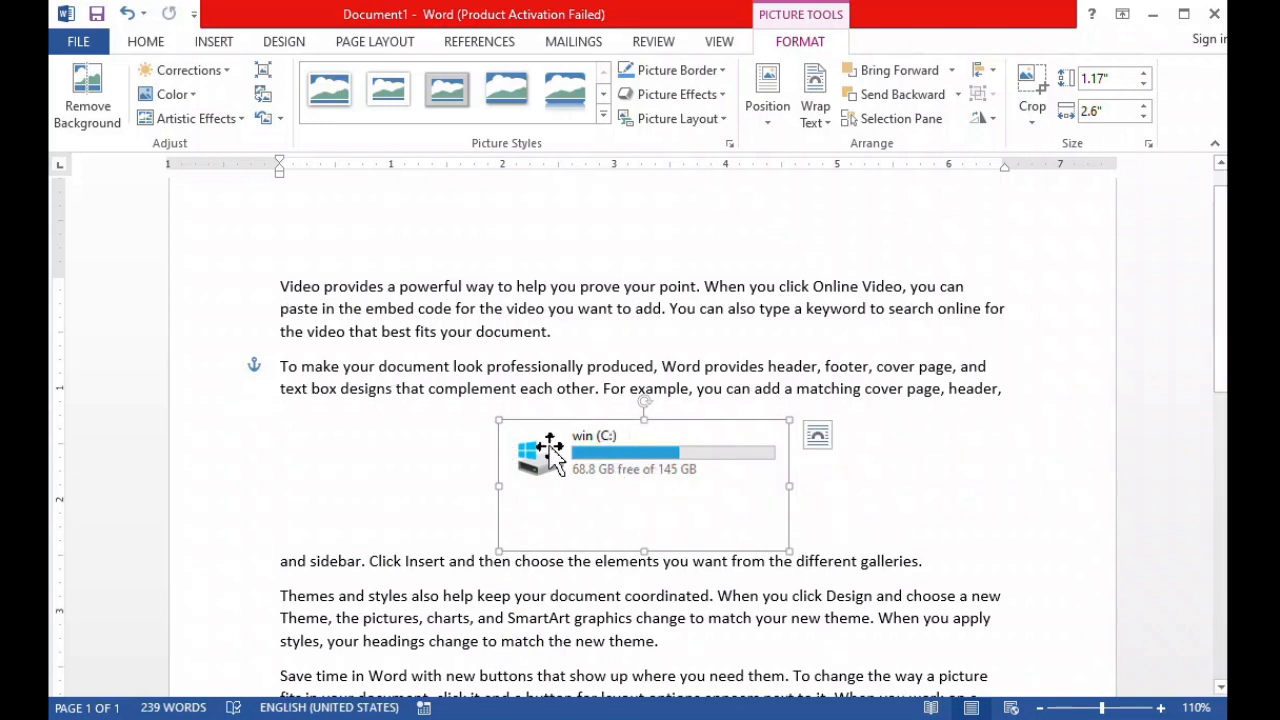
Return the drive clipping to Square wrapping and place it at the right side of the second paragraph.
left_click(815, 114)
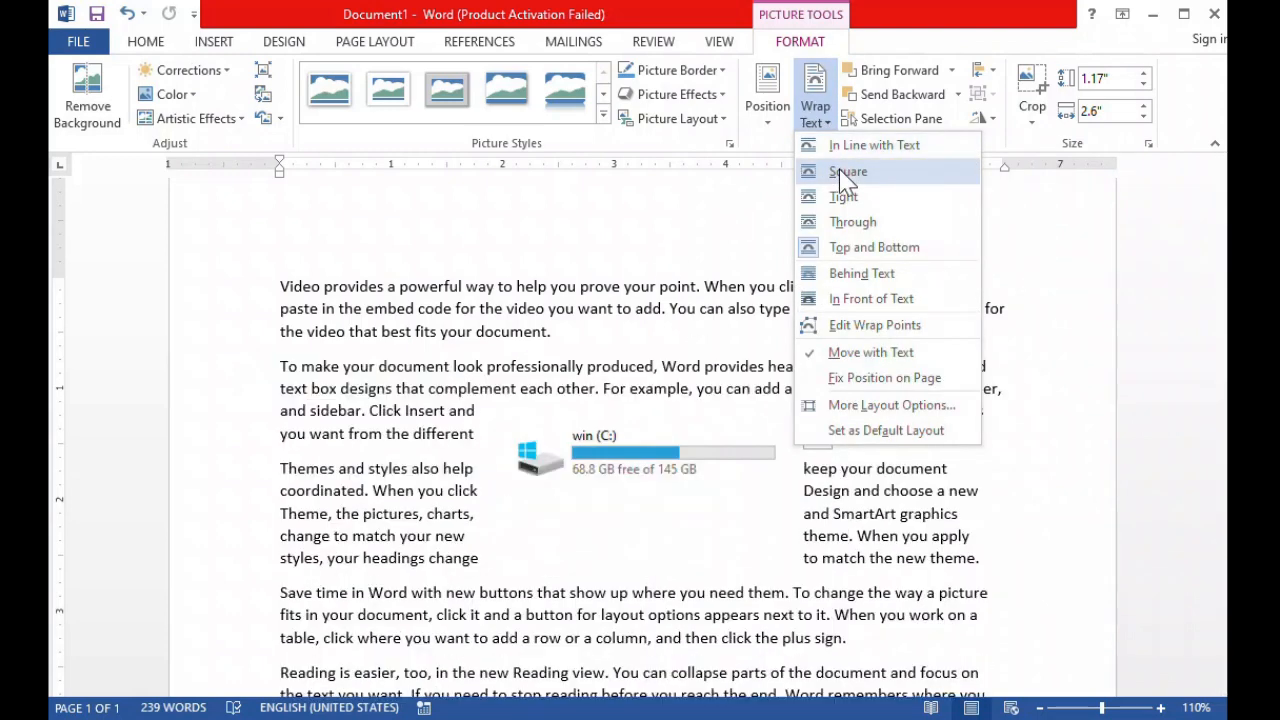
left_click(840, 171)
left_click(900, 491)
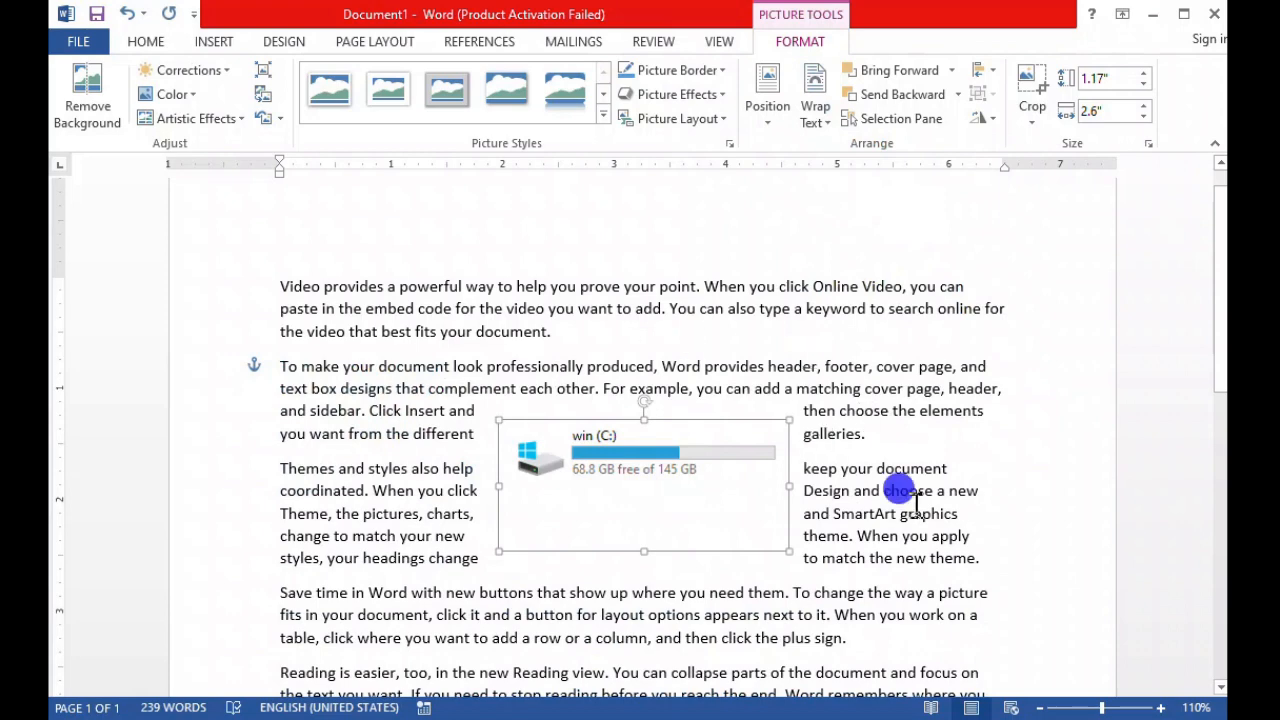
left_click_drag(747, 455, 847, 423)
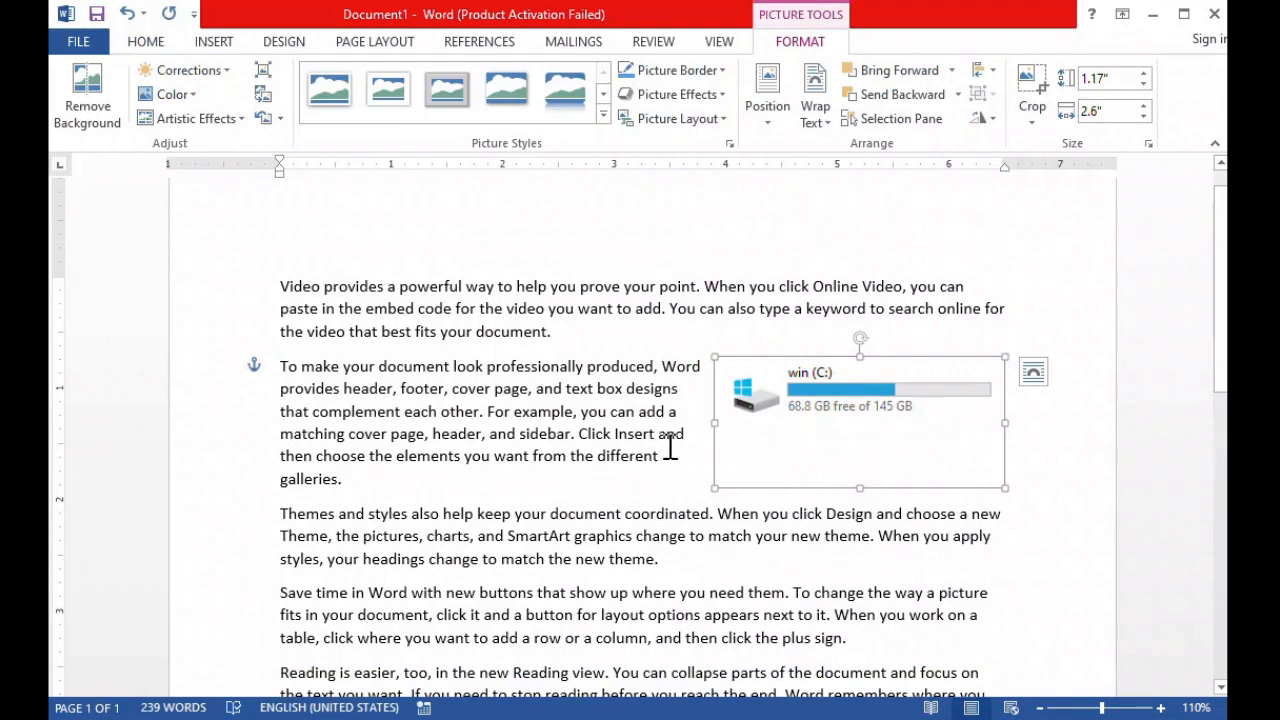
Set the drive clipping's position to In Line with Text.
left_click(820, 404)
left_click(772, 122)
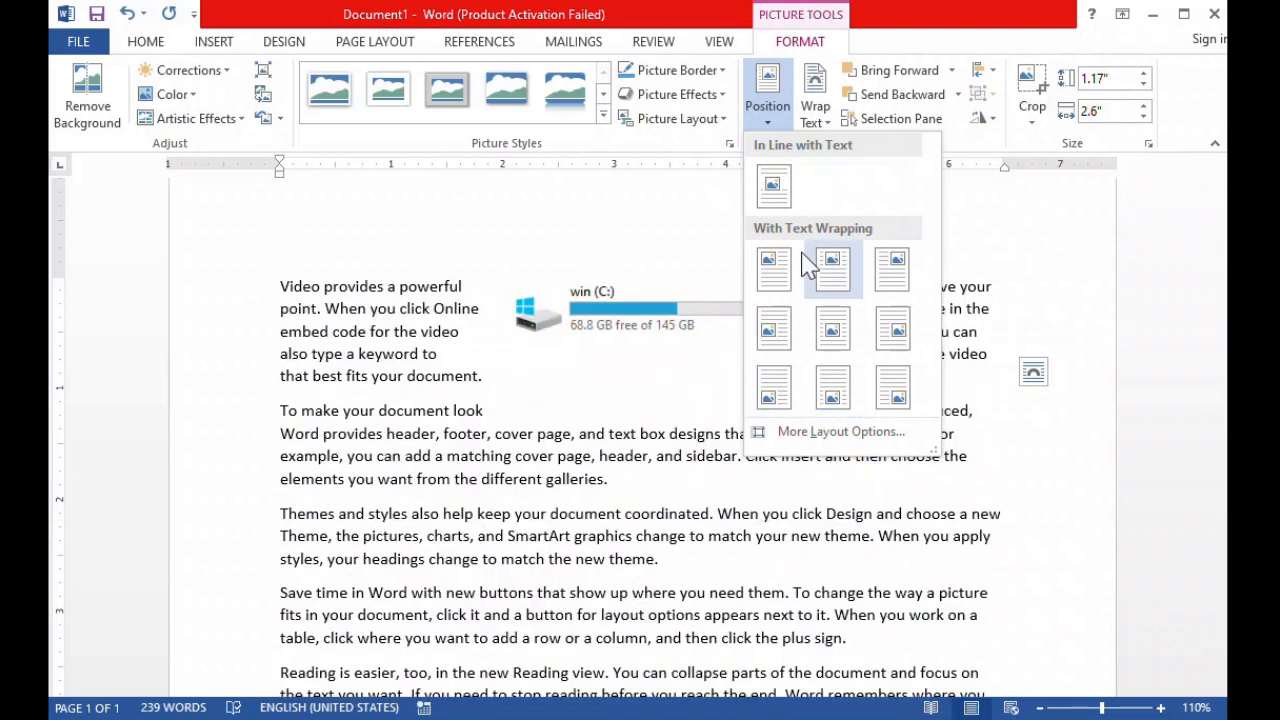
left_click(773, 184)
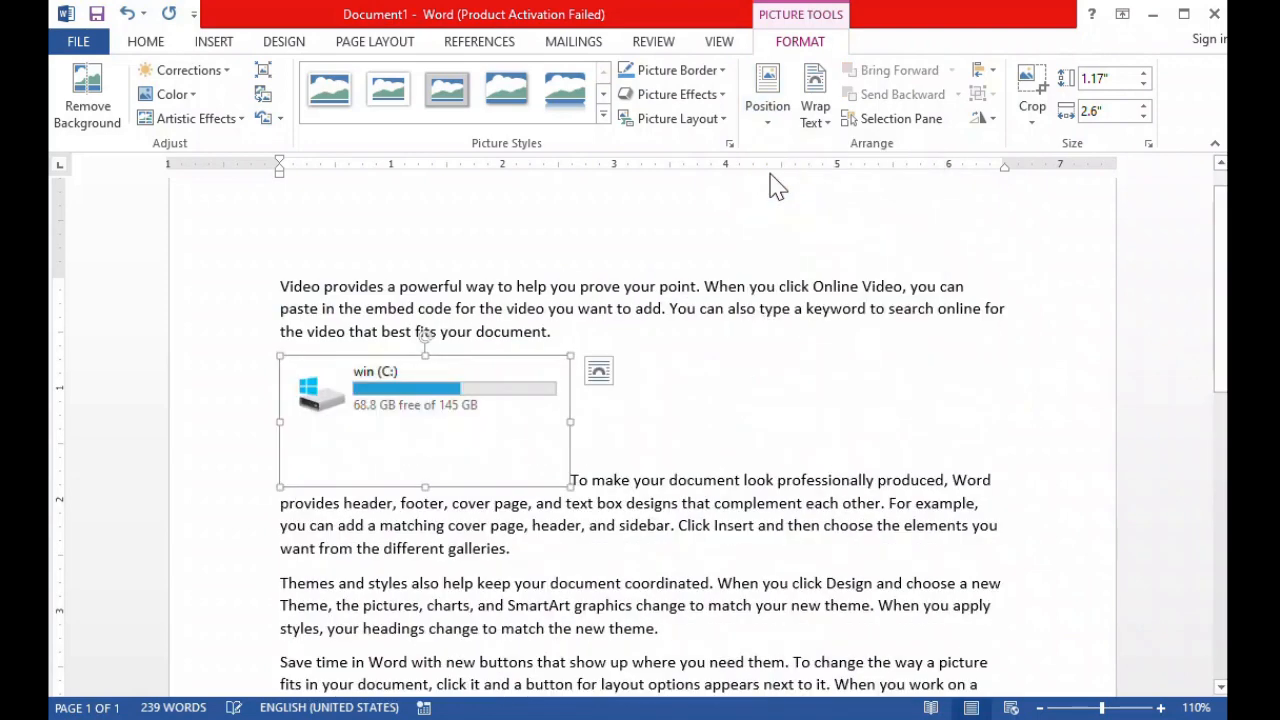
Give the drive clipping a red picture border with a 4½ pt weight.
left_click(694, 70)
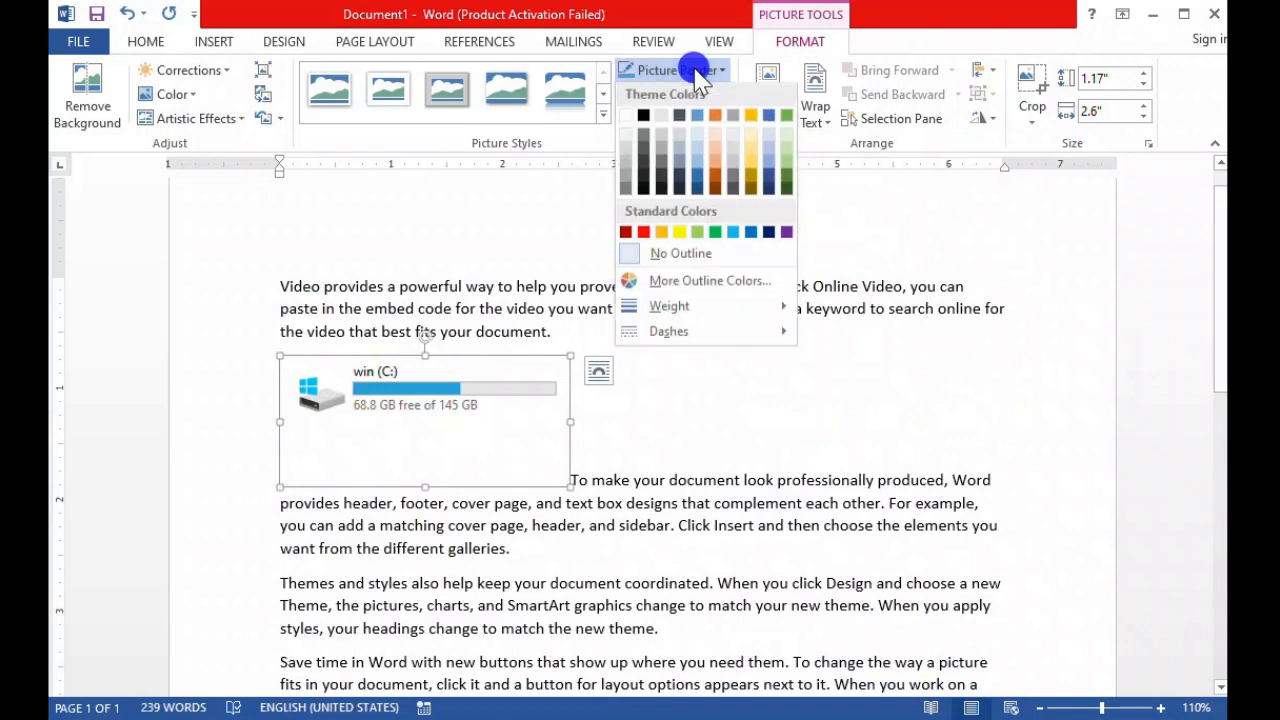
left_click(644, 232)
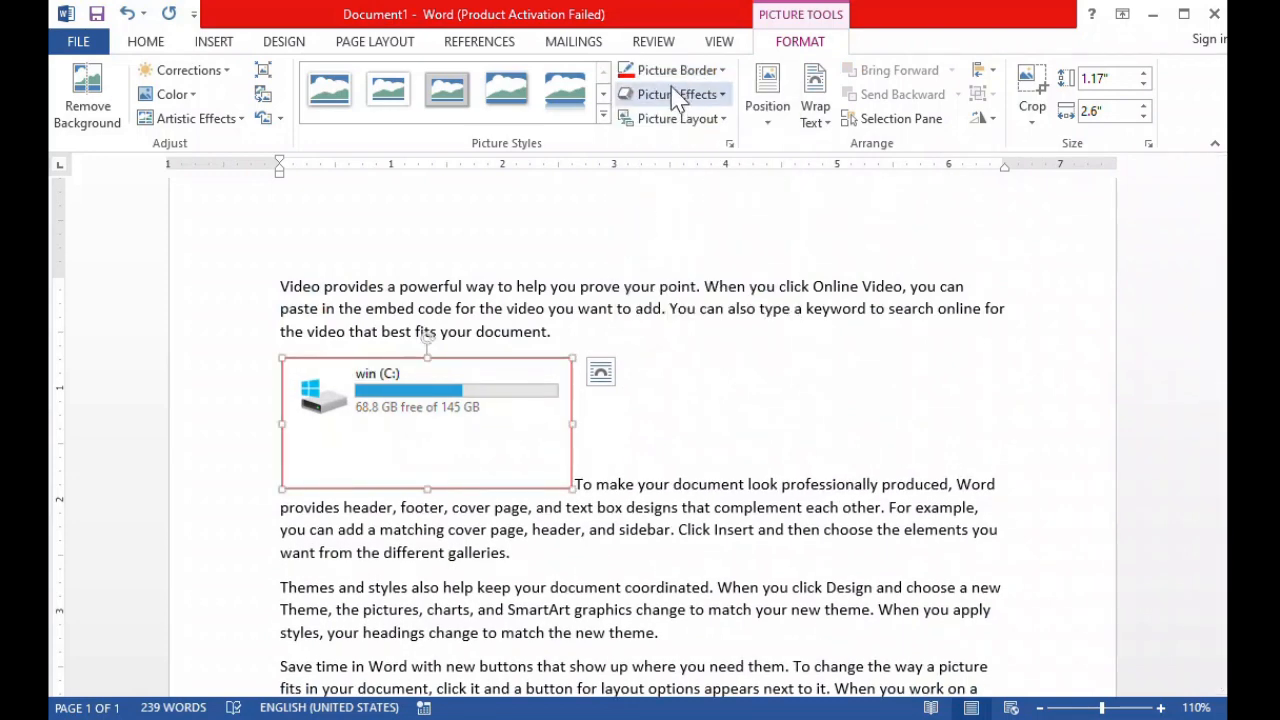
left_click(680, 70)
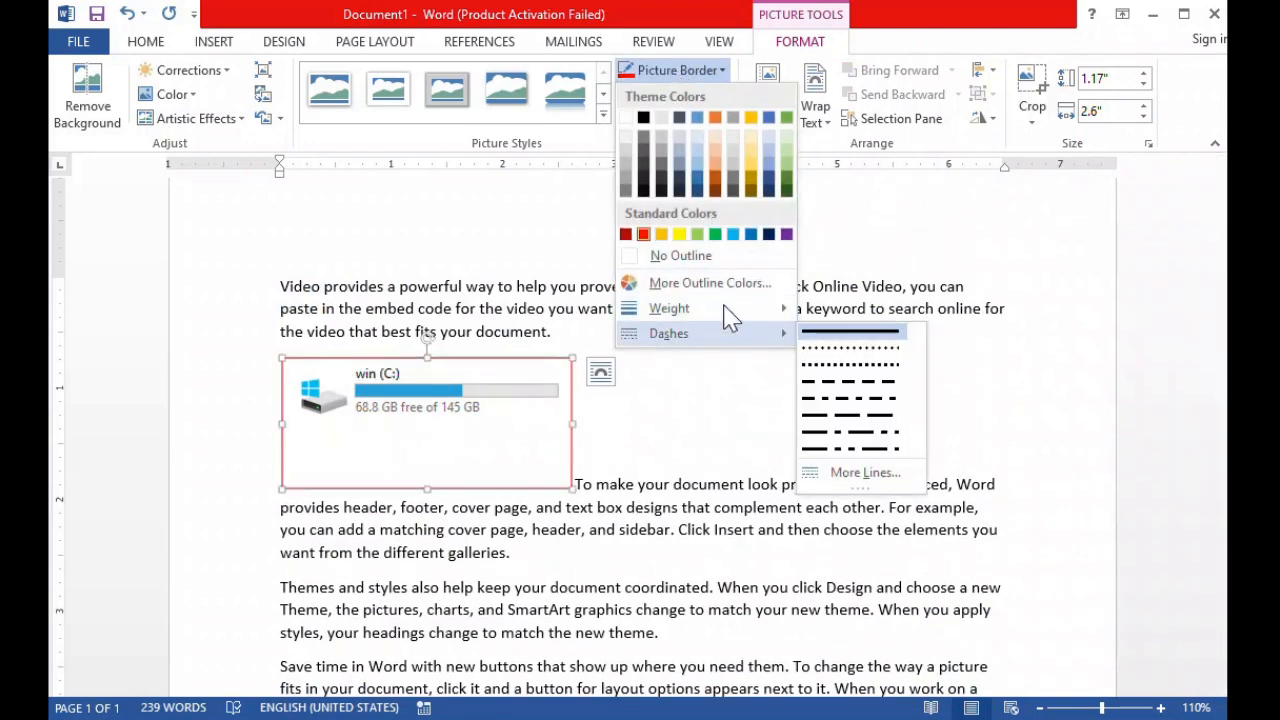
mouse_move(675, 312)
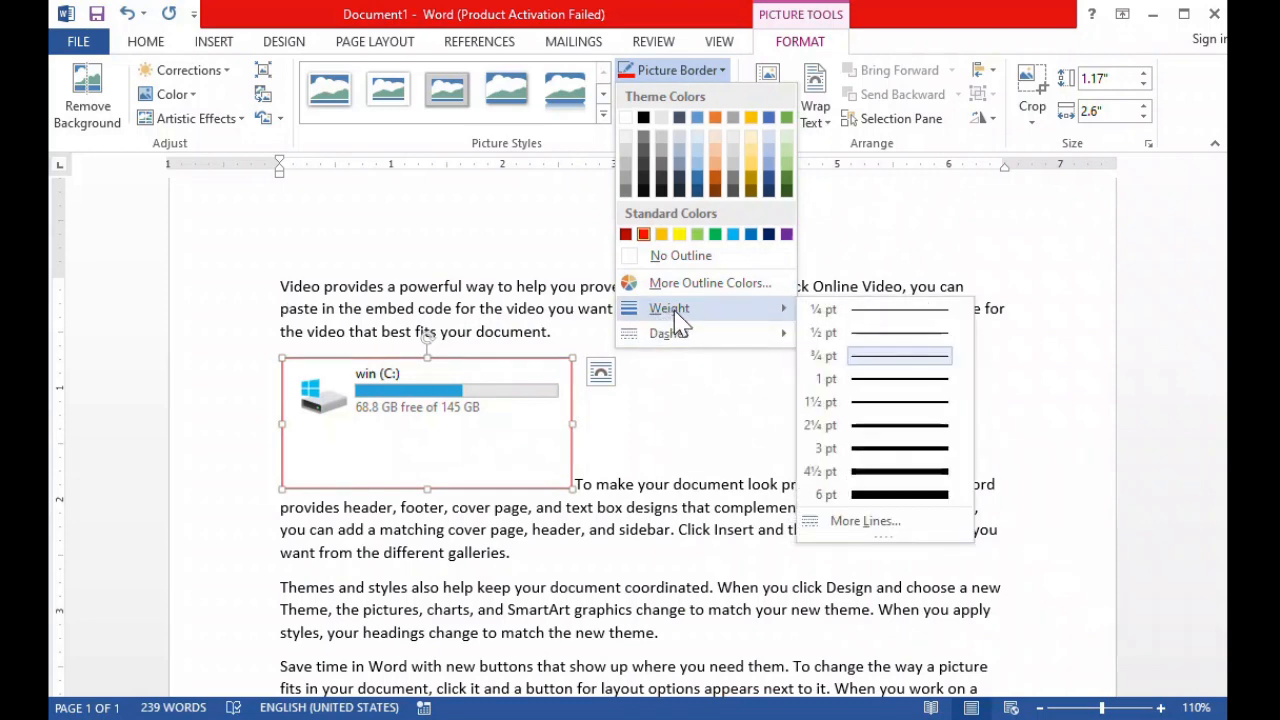
left_click(875, 471)
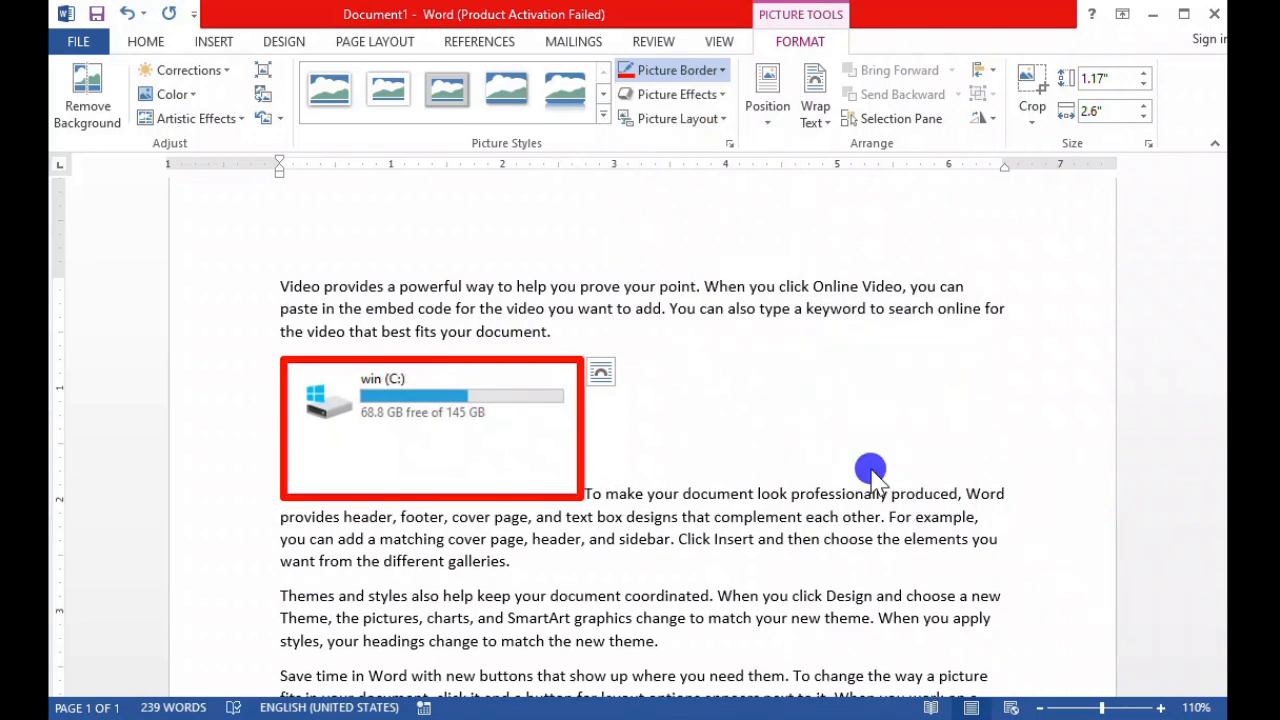
Remove the drive clipping's outline and view the preset picture effects without applying one.
left_click(678, 70)
left_click(660, 255)
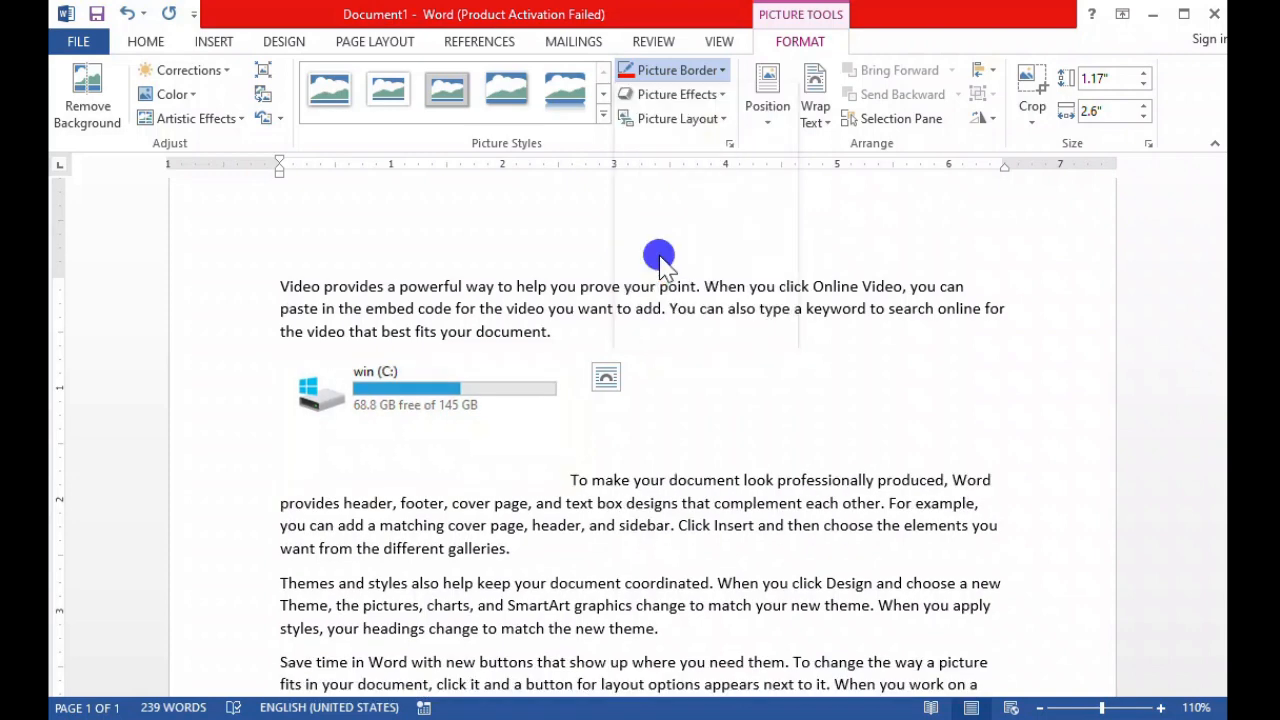
left_click(677, 94)
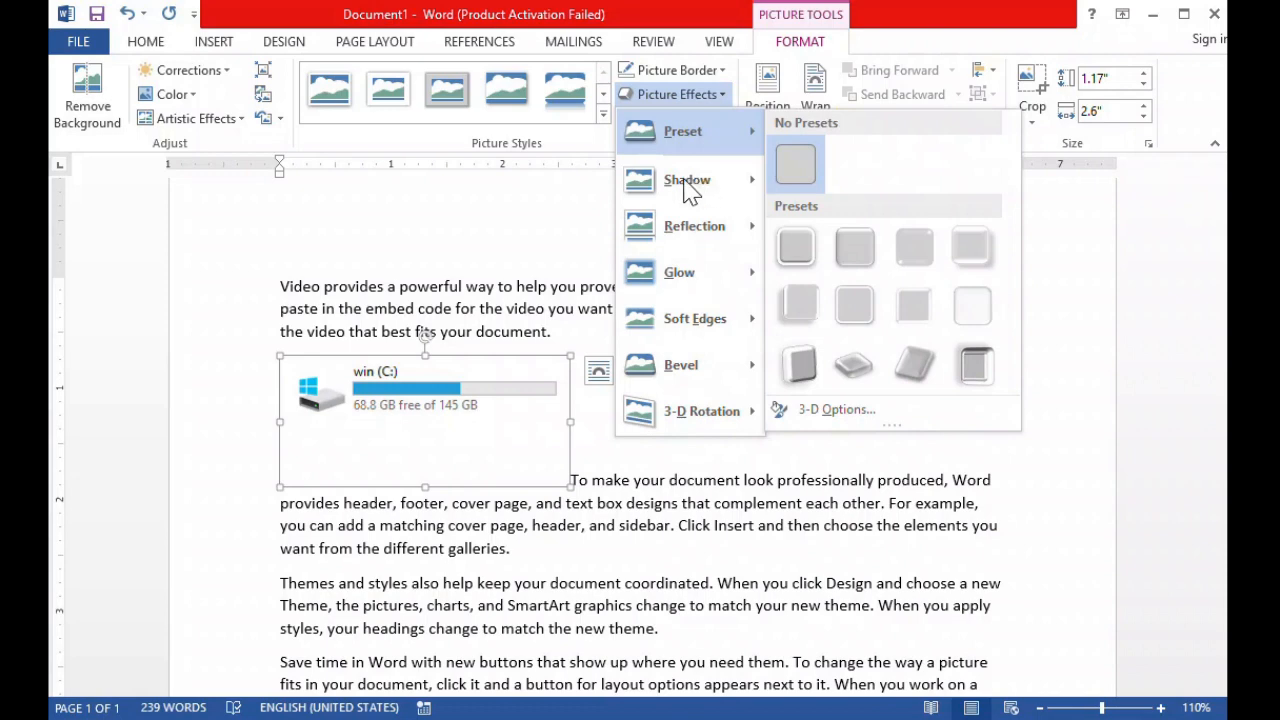
left_click(548, 139)
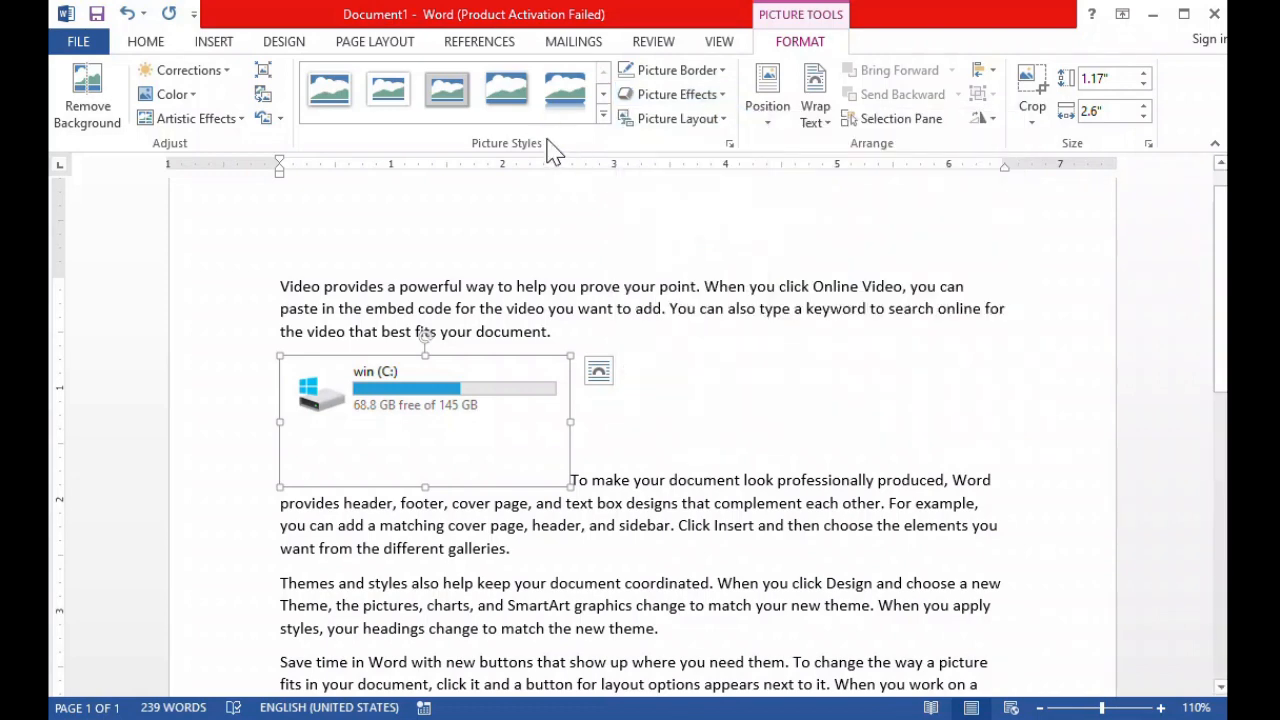
Apply the black-rimmed oval picture style to the drive clipping and replace it with the grey metallic oval style.
left_click(607, 117)
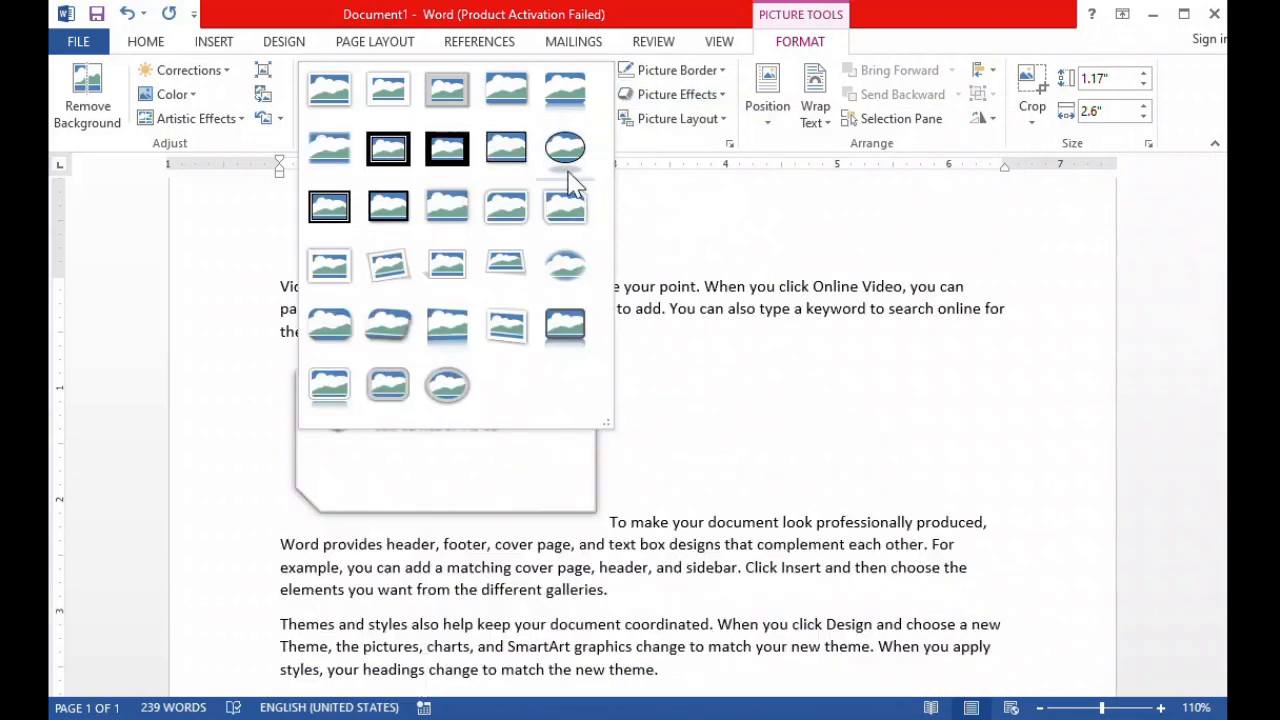
left_click(566, 156)
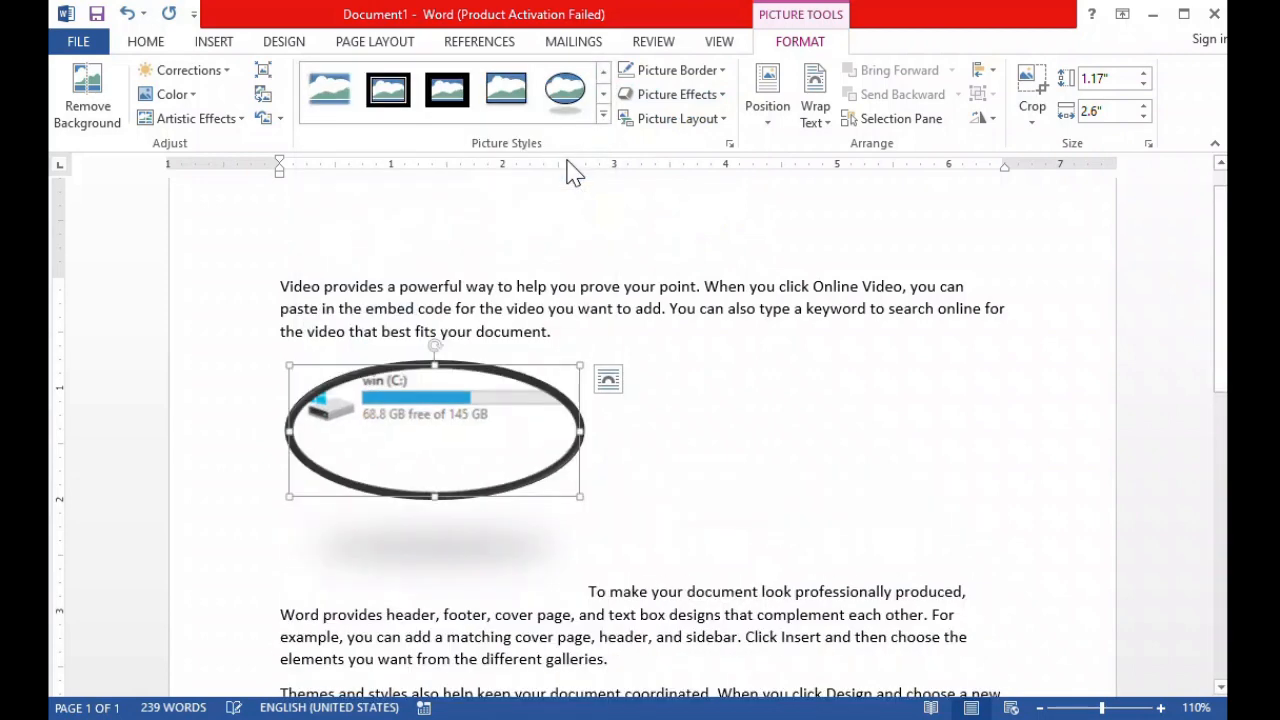
left_click(603, 116)
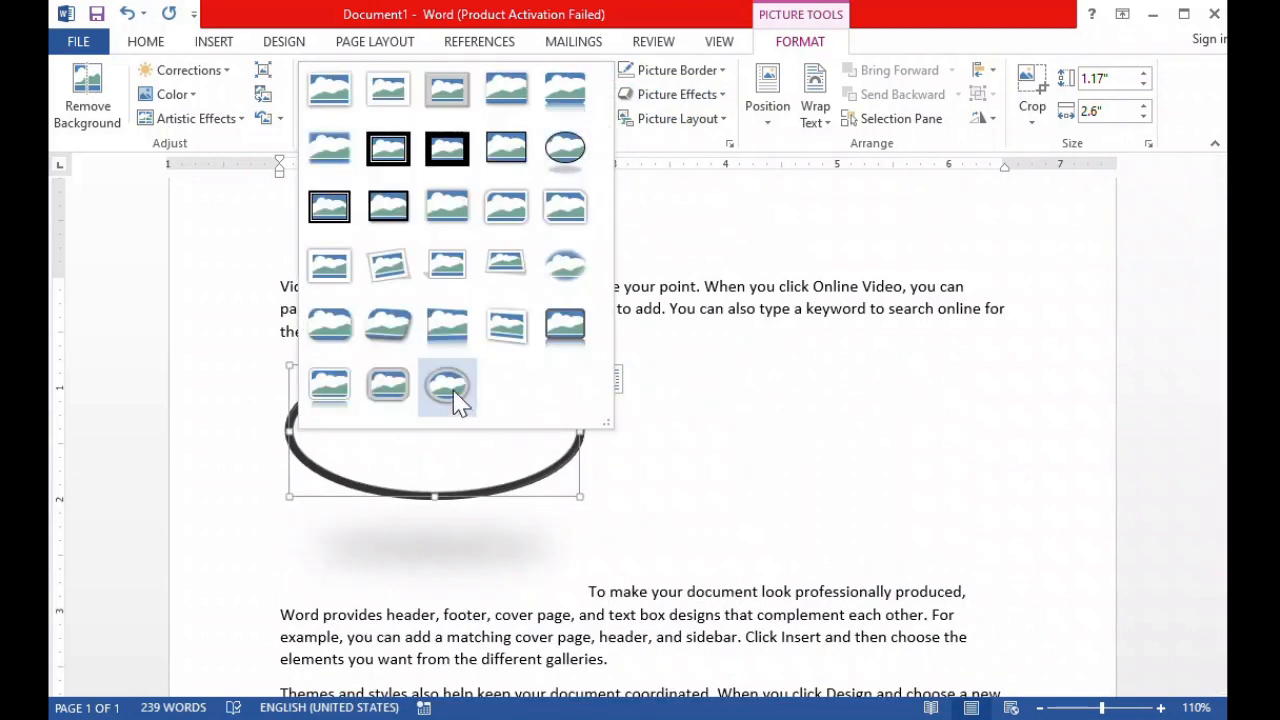
left_click(454, 391)
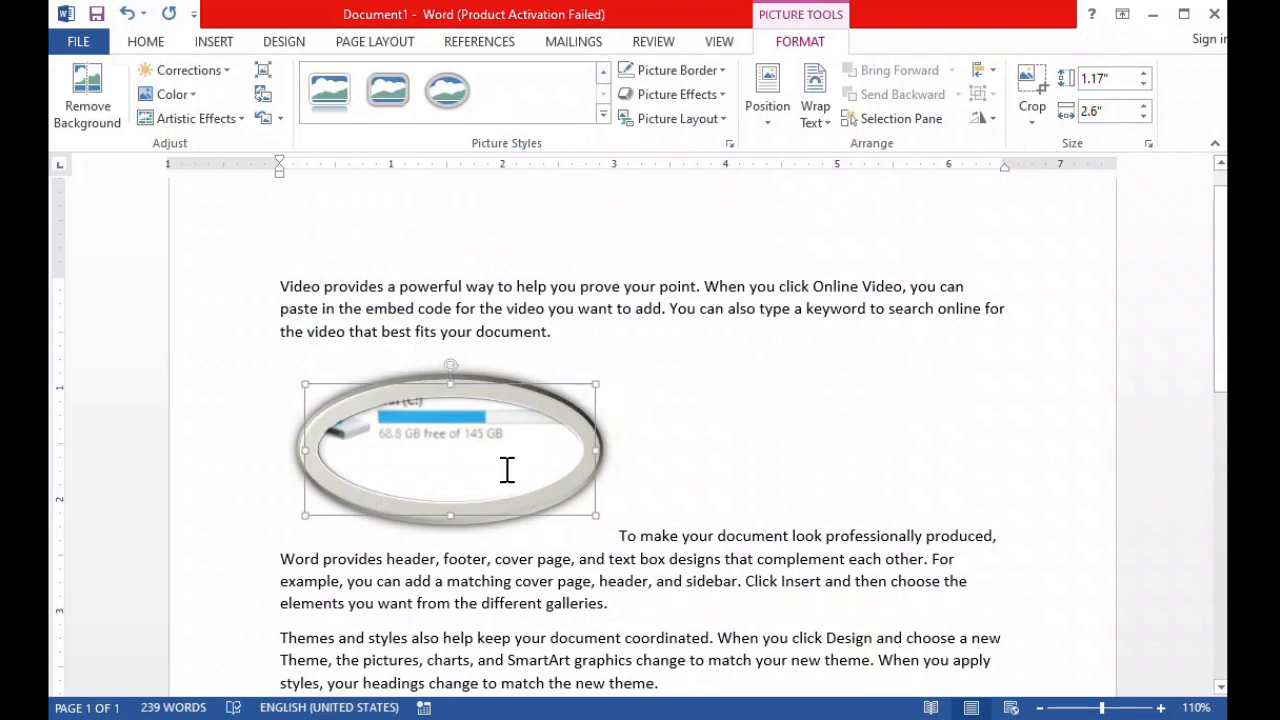
Delete the drive clipping and add a blank line above the first paragraph.
key("Delete")
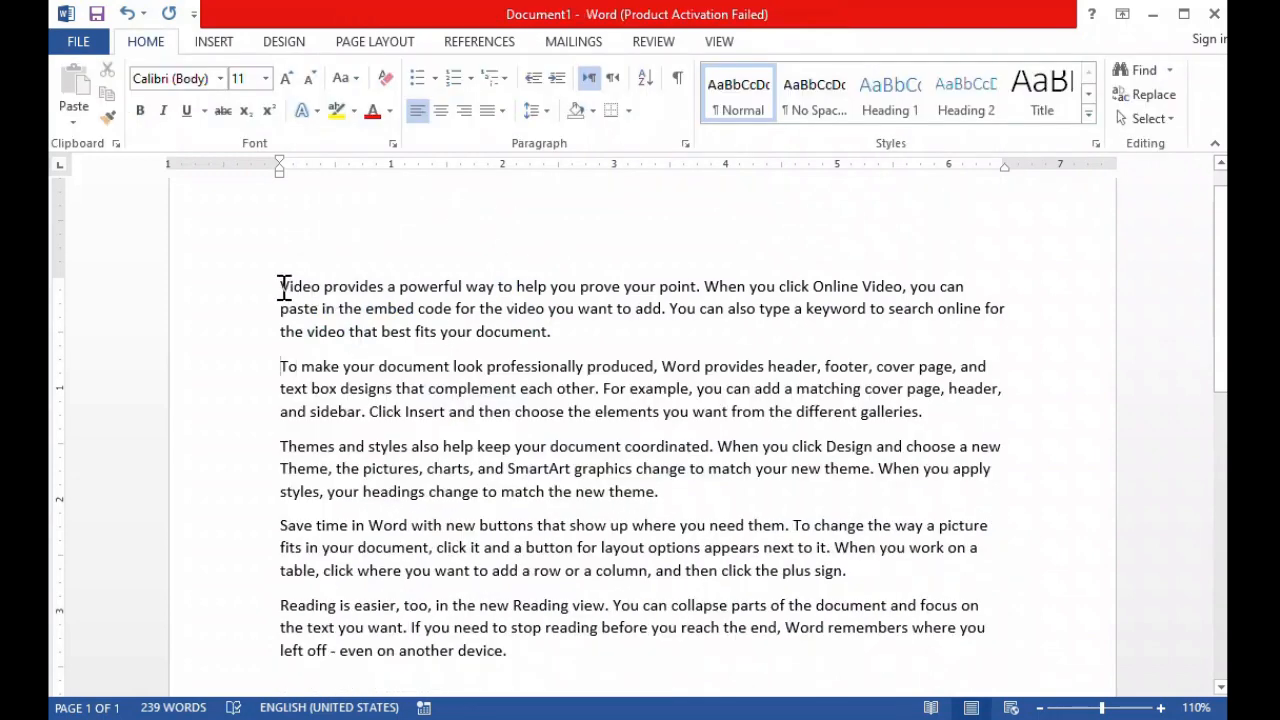
key("Return")
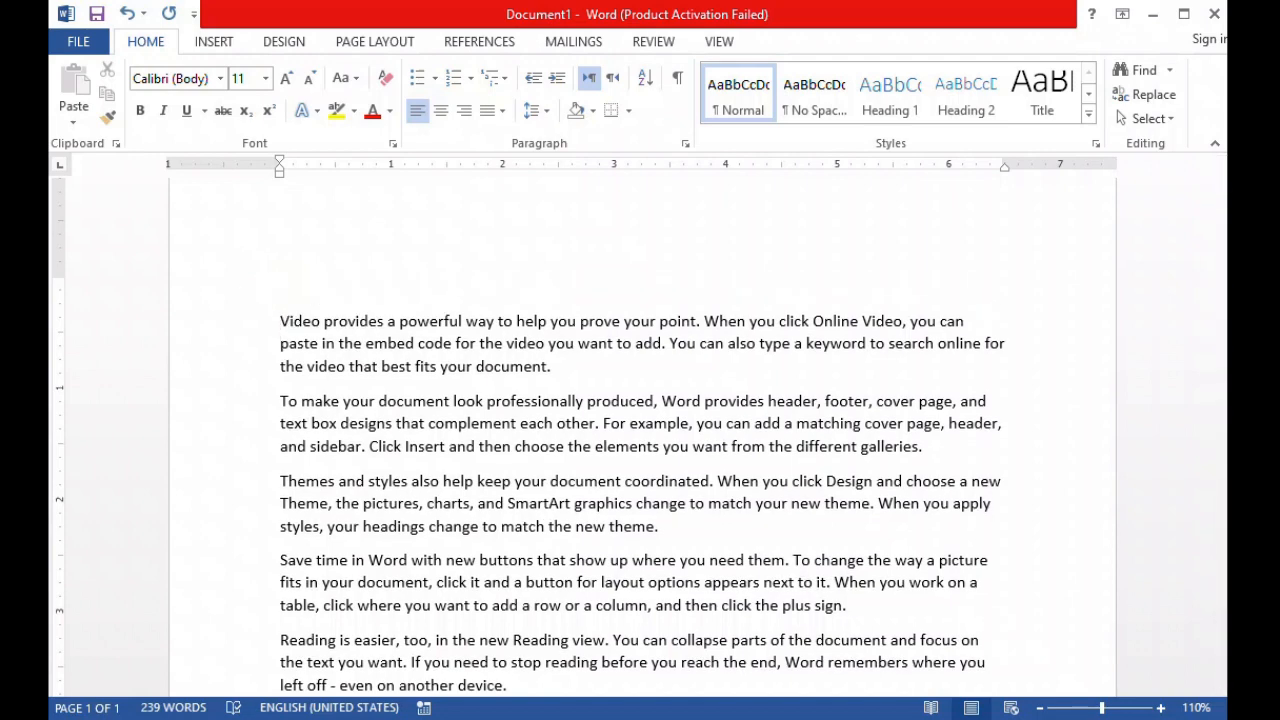
Insert the picture file named pic from the Desktop on the blank line above the first paragraph.
left_click(216, 43)
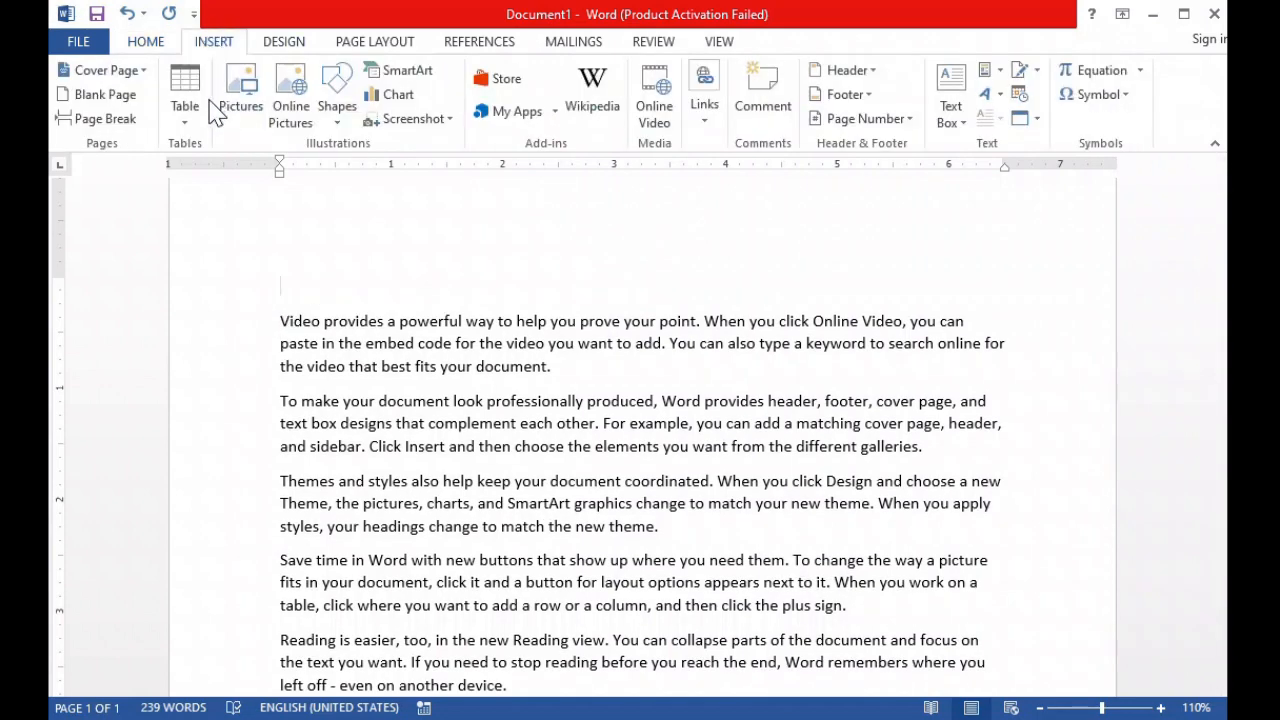
left_click(230, 102)
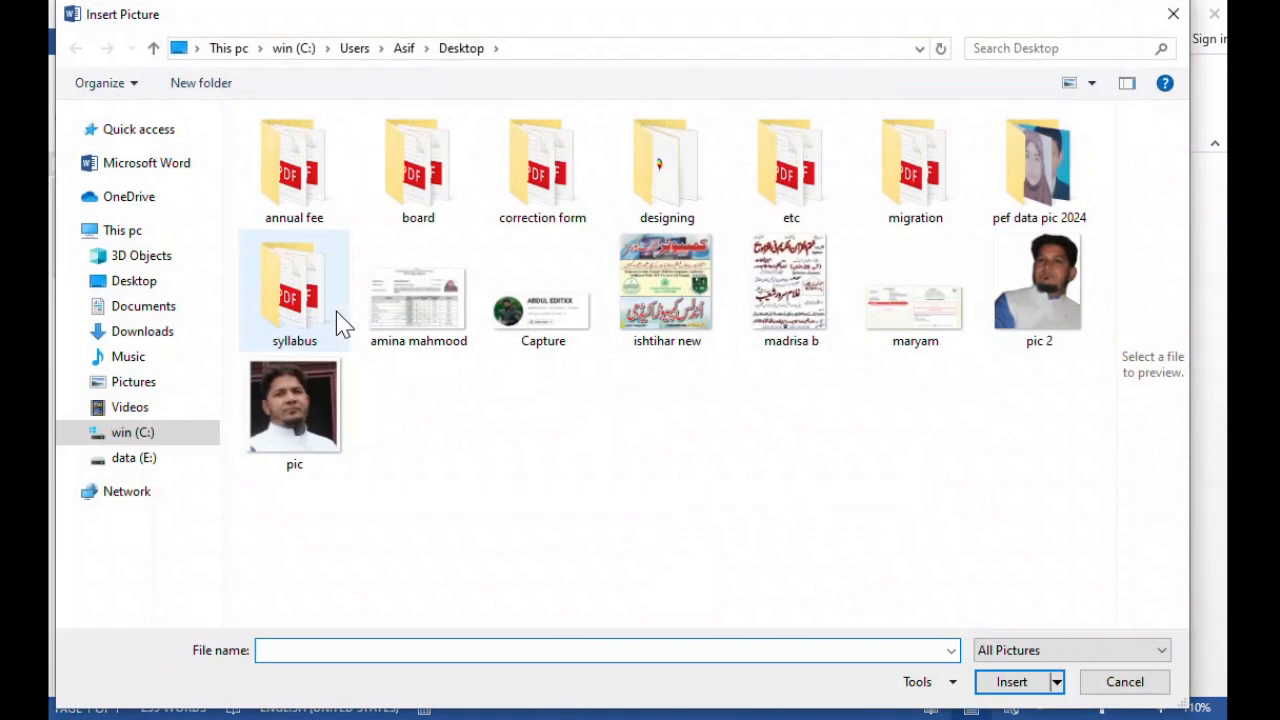
double_click(326, 408)
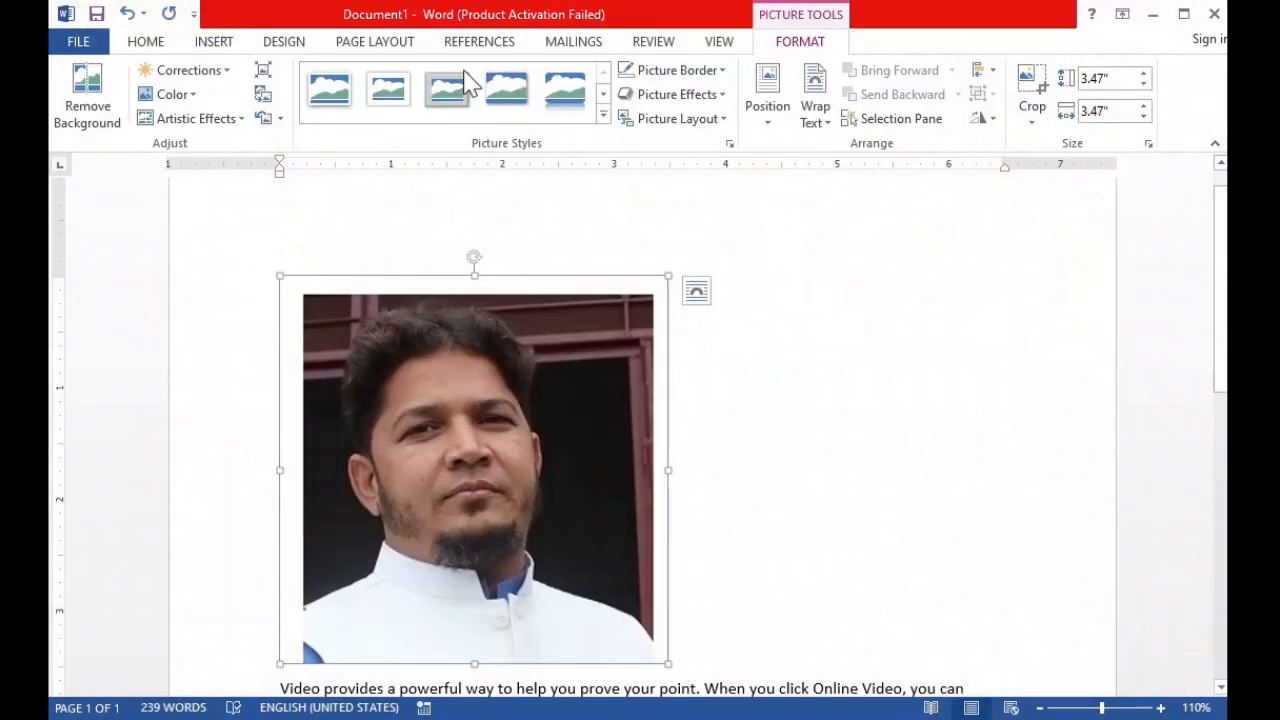
Apply the soft-edged oval picture style to the portrait and a brighter, higher-contrast correction preset.
left_click(604, 114)
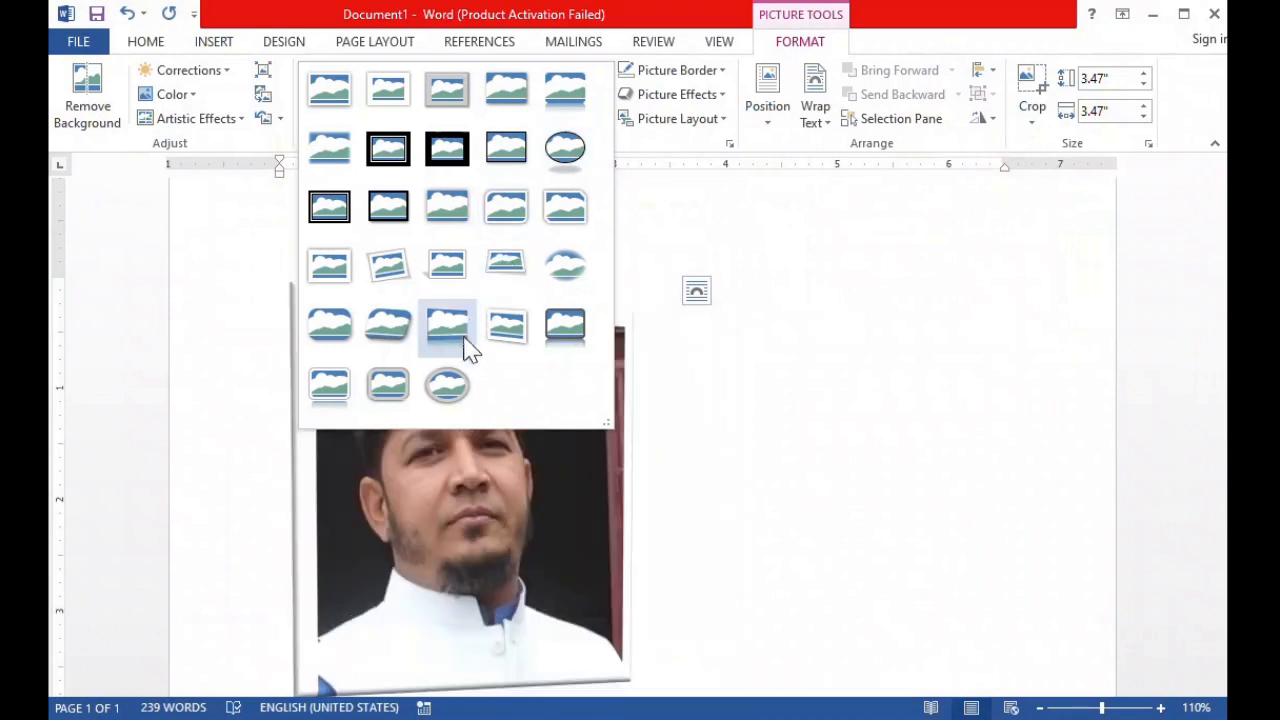
left_click(567, 268)
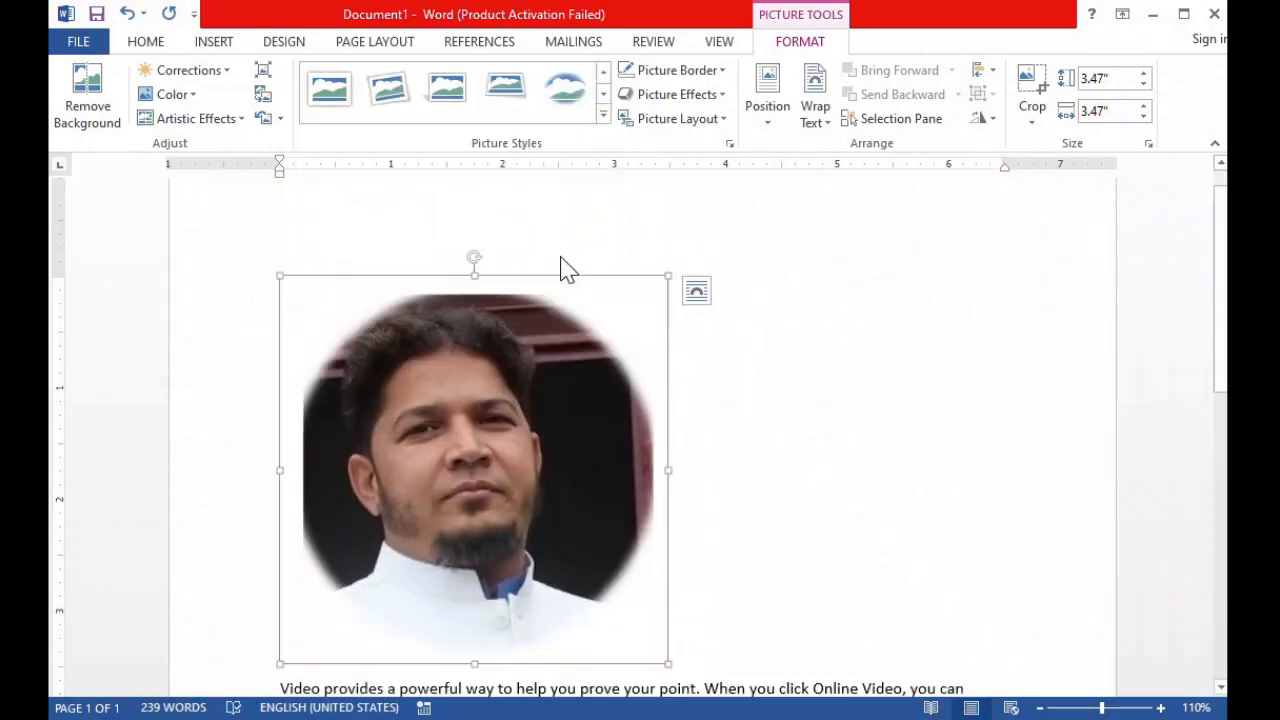
left_click(215, 80)
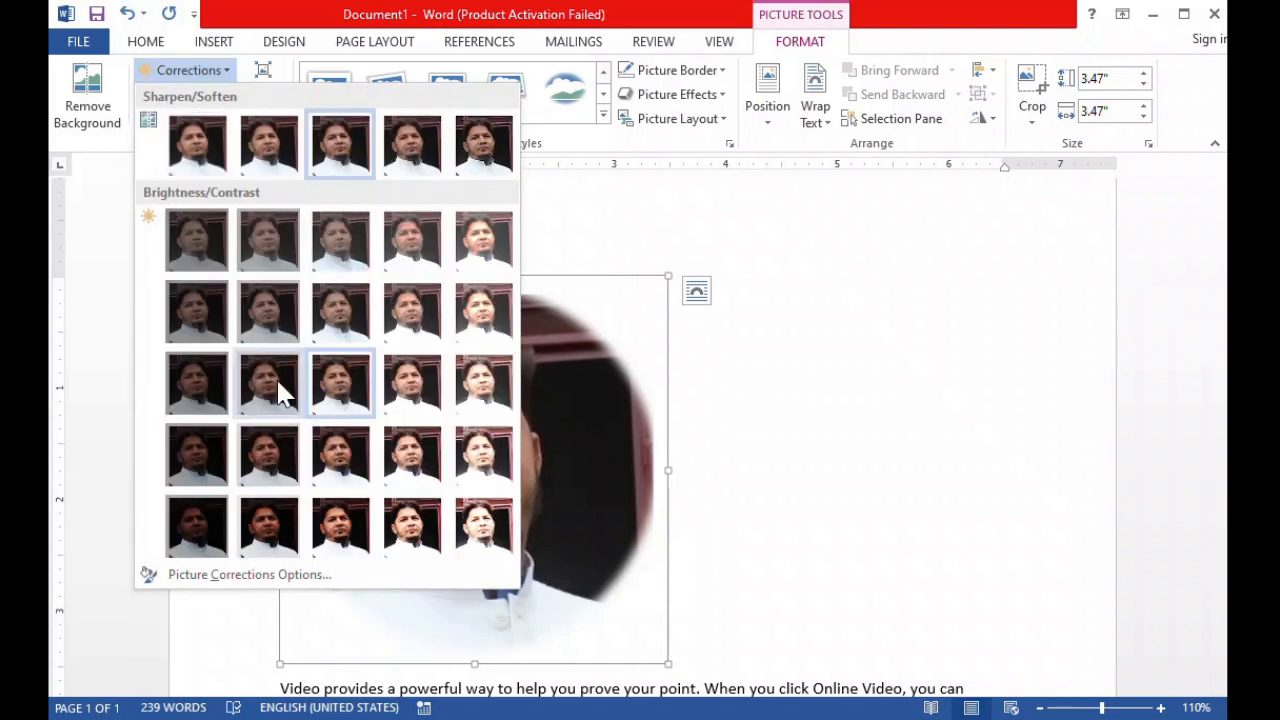
left_click(394, 474)
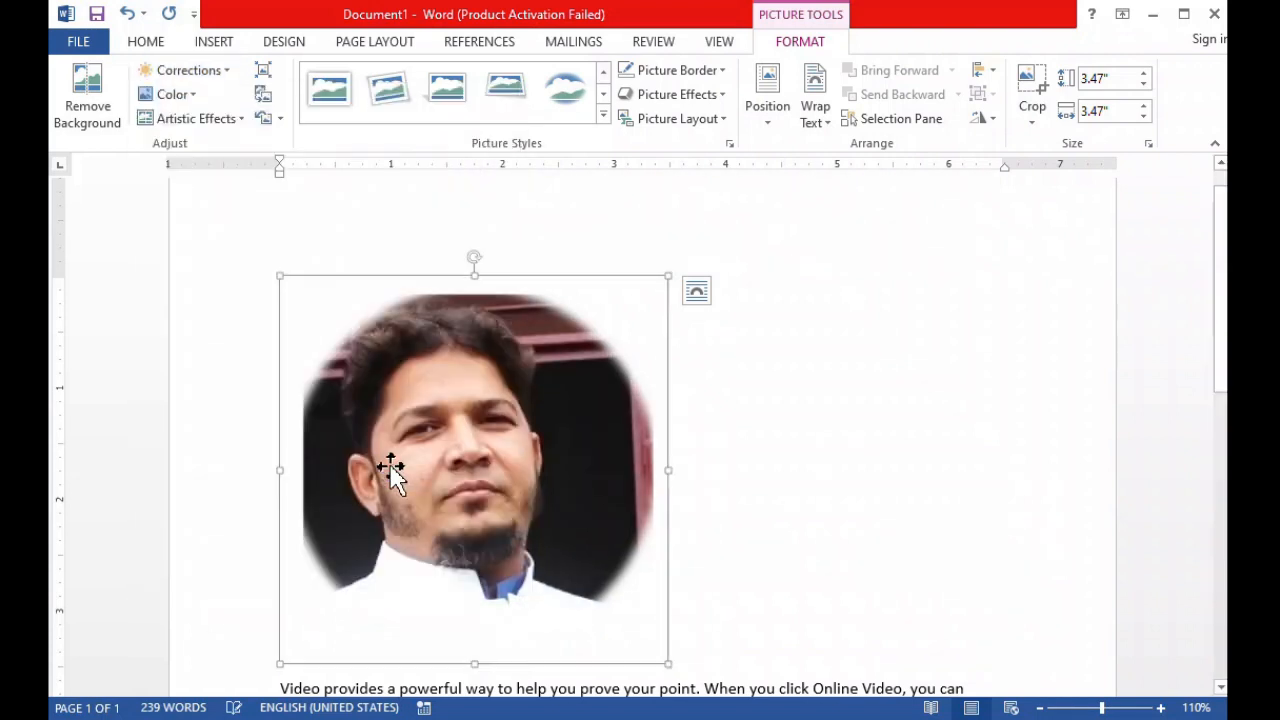
Recolor the portrait with the light blue accent variation.
left_click(171, 94)
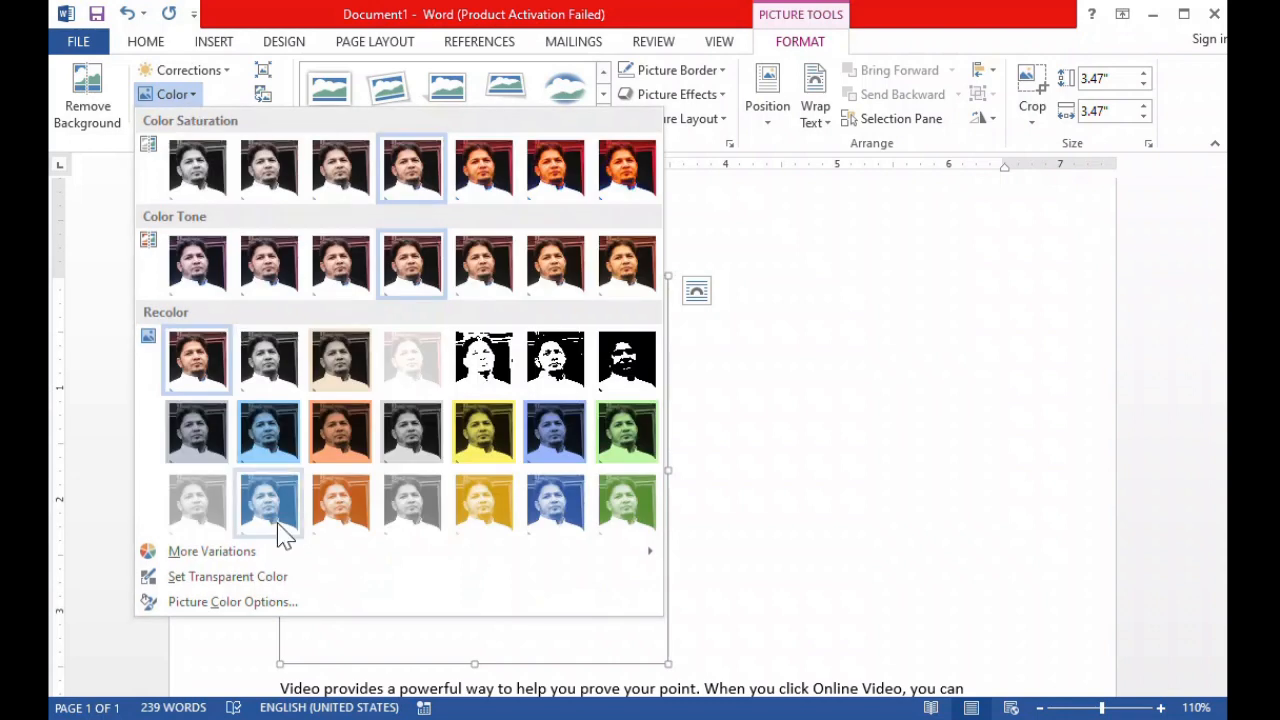
left_click(282, 528)
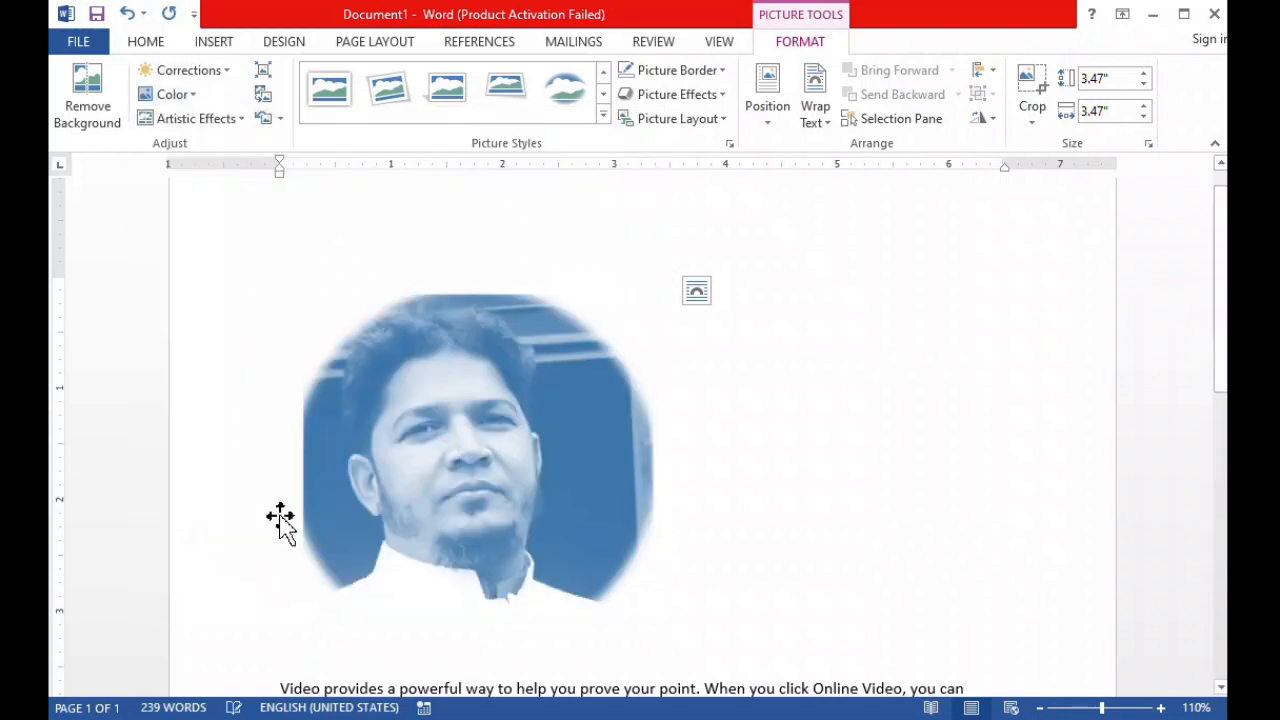
Apply the glowing-edges artistic effect to the portrait and replace it with the mosaic effect made of small square tiles.
left_click(222, 135)
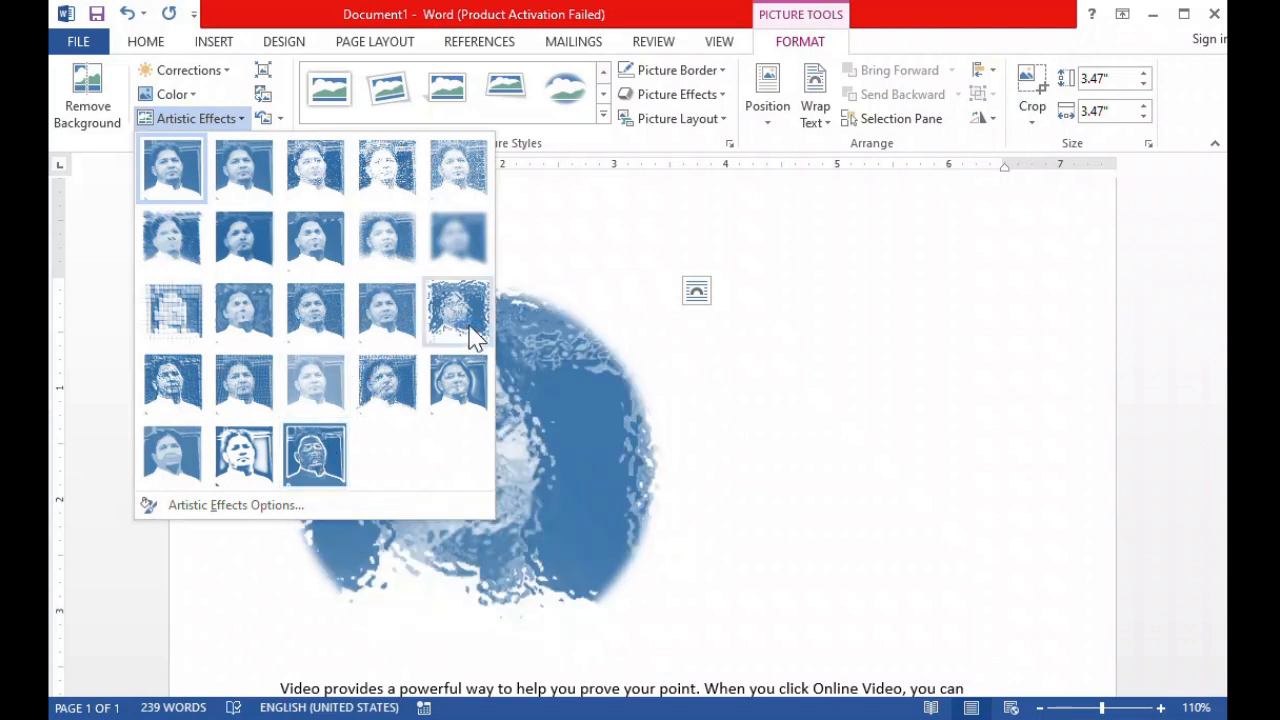
left_click(322, 450)
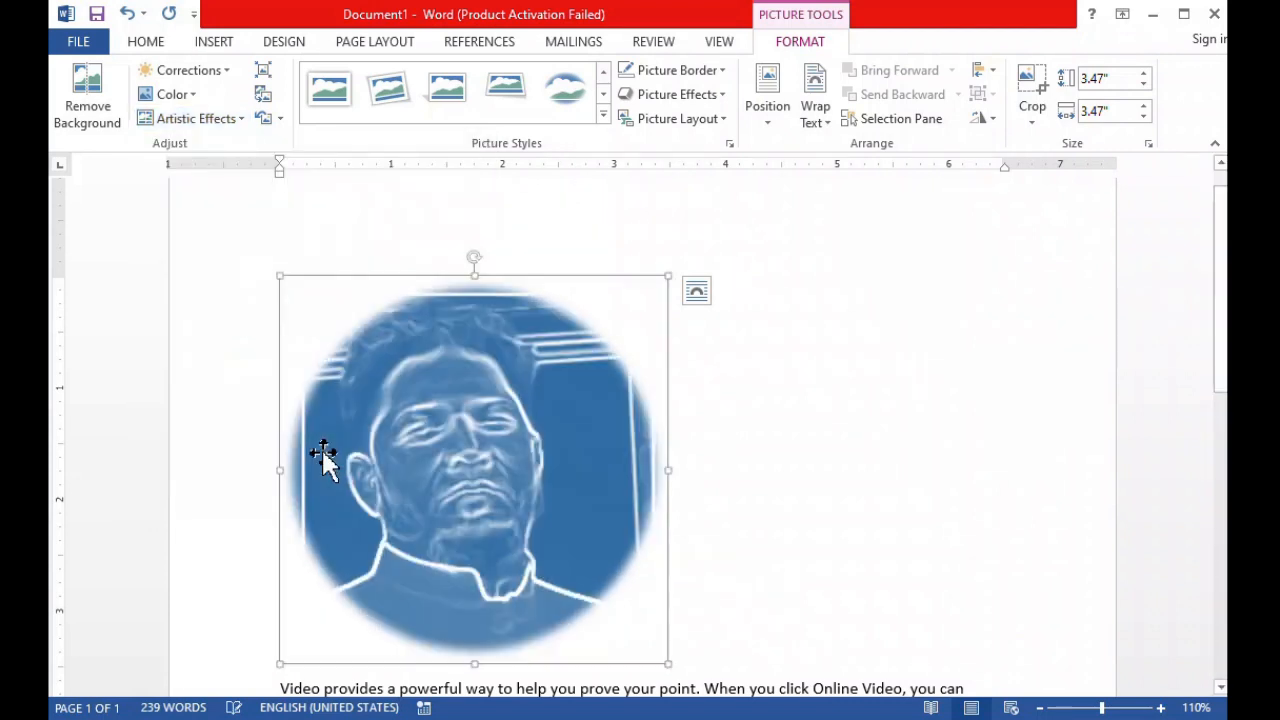
left_click(222, 131)
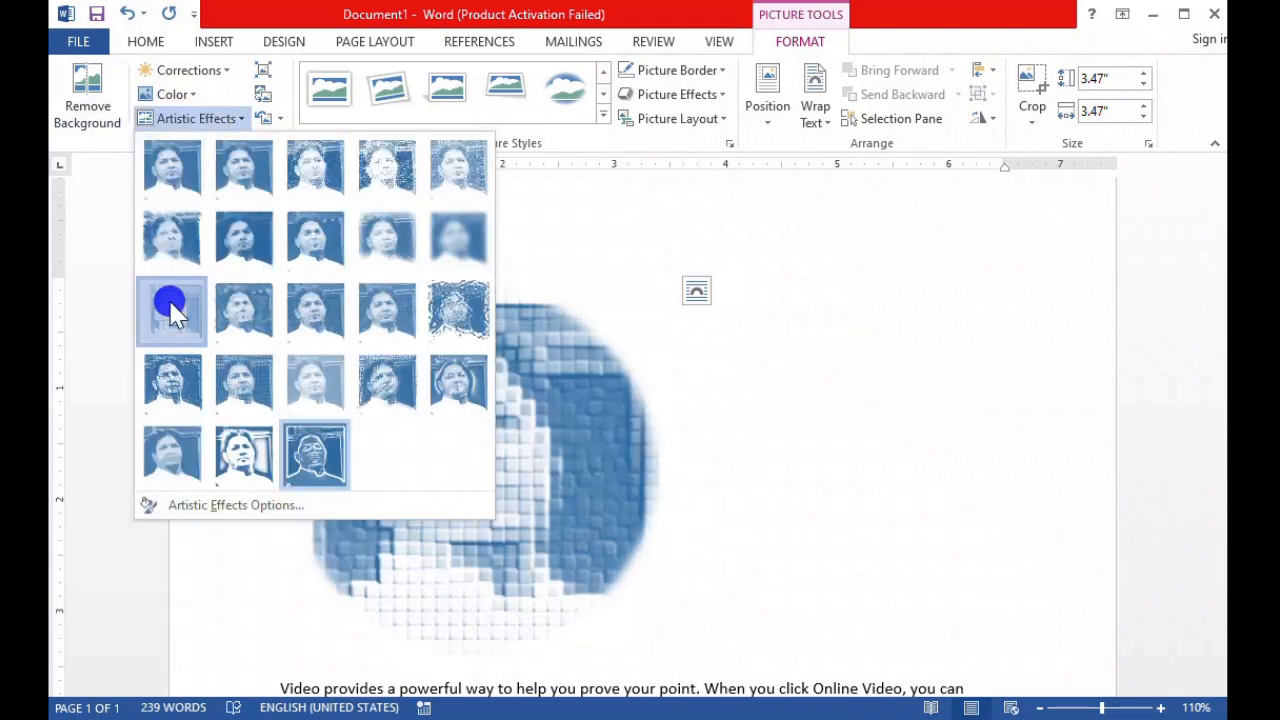
left_click(172, 312)
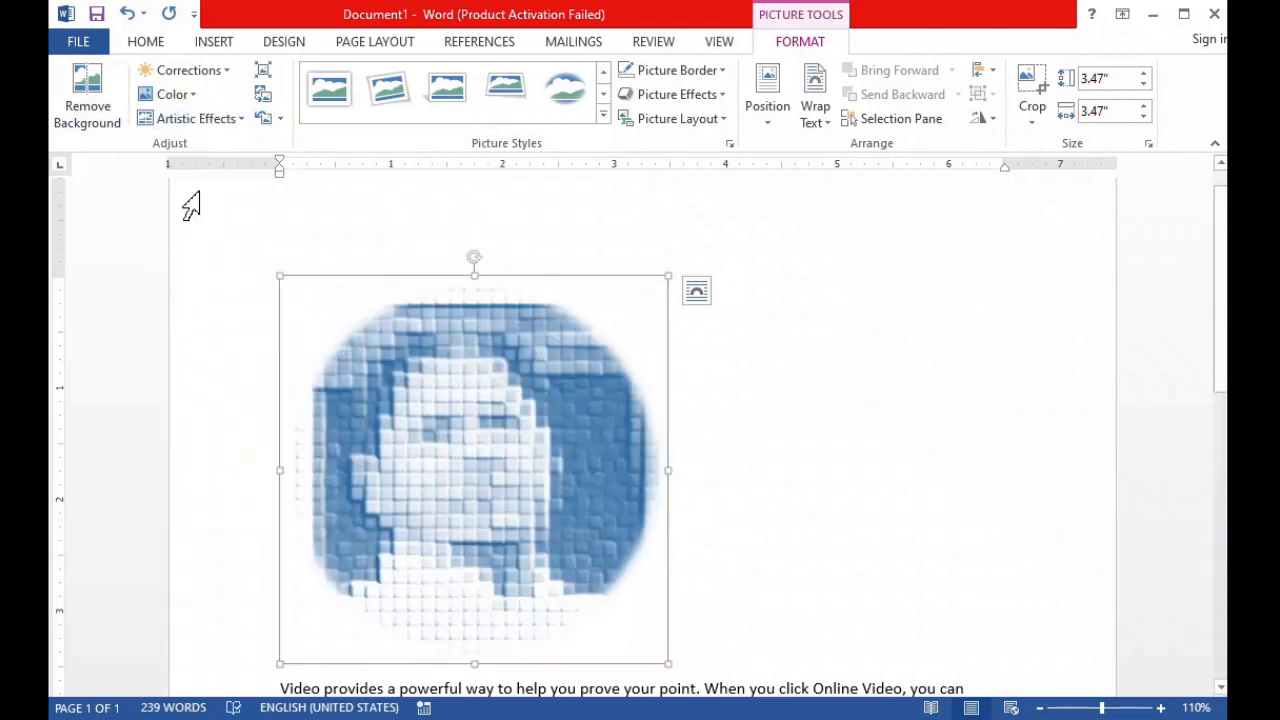
Reset all of the portrait's formatting changes and shrink it proportionally to 2.59" by 2.59".
left_click(262, 94)
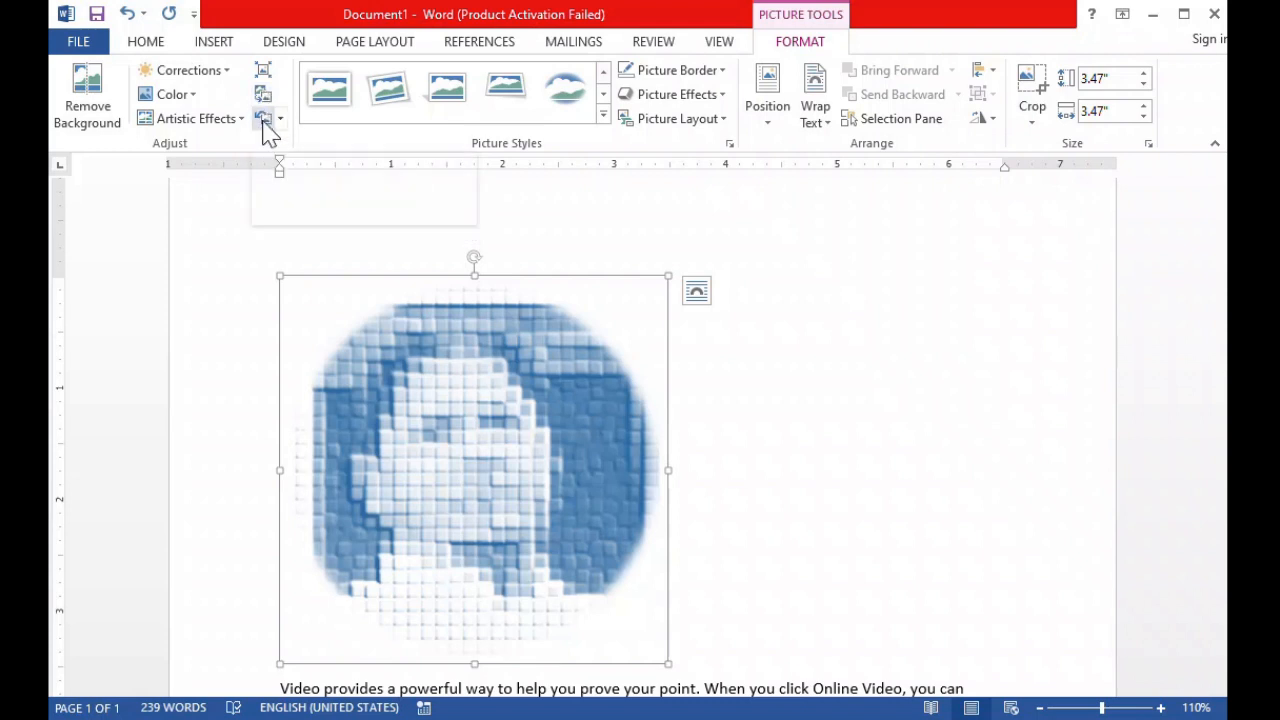
left_click(264, 120)
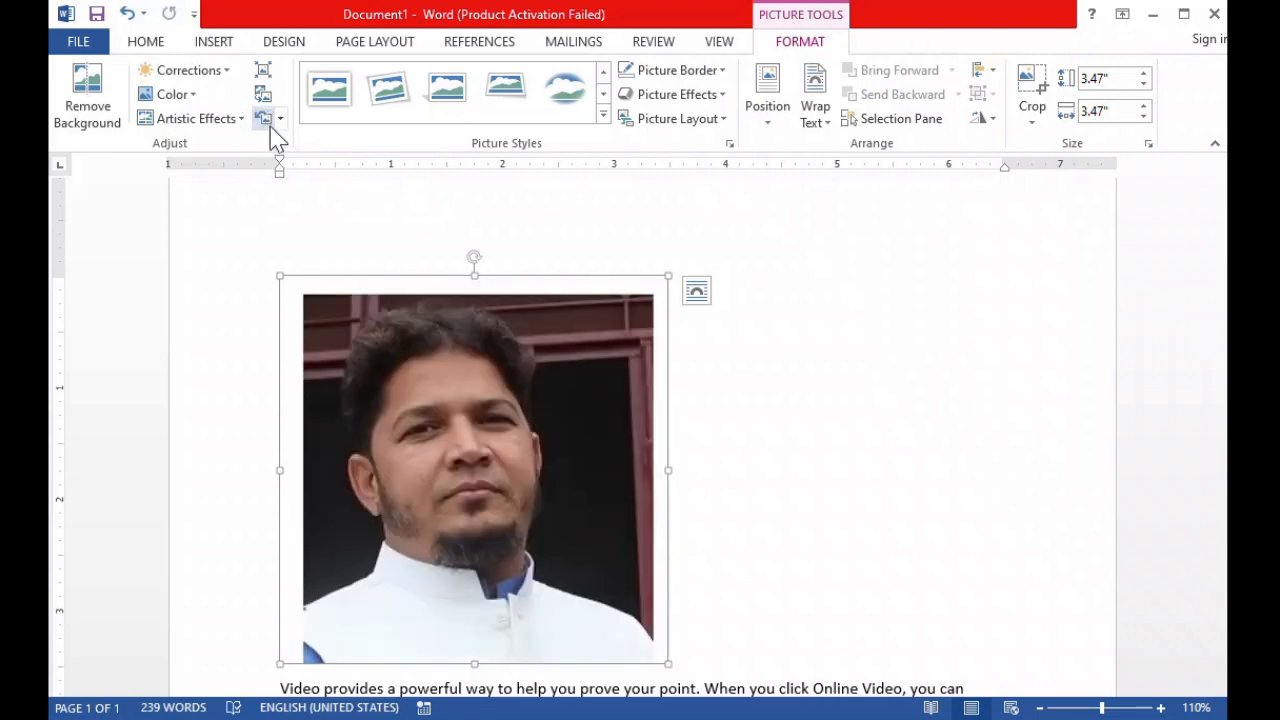
left_click(665, 271)
left_click_drag(665, 271, 494, 371)
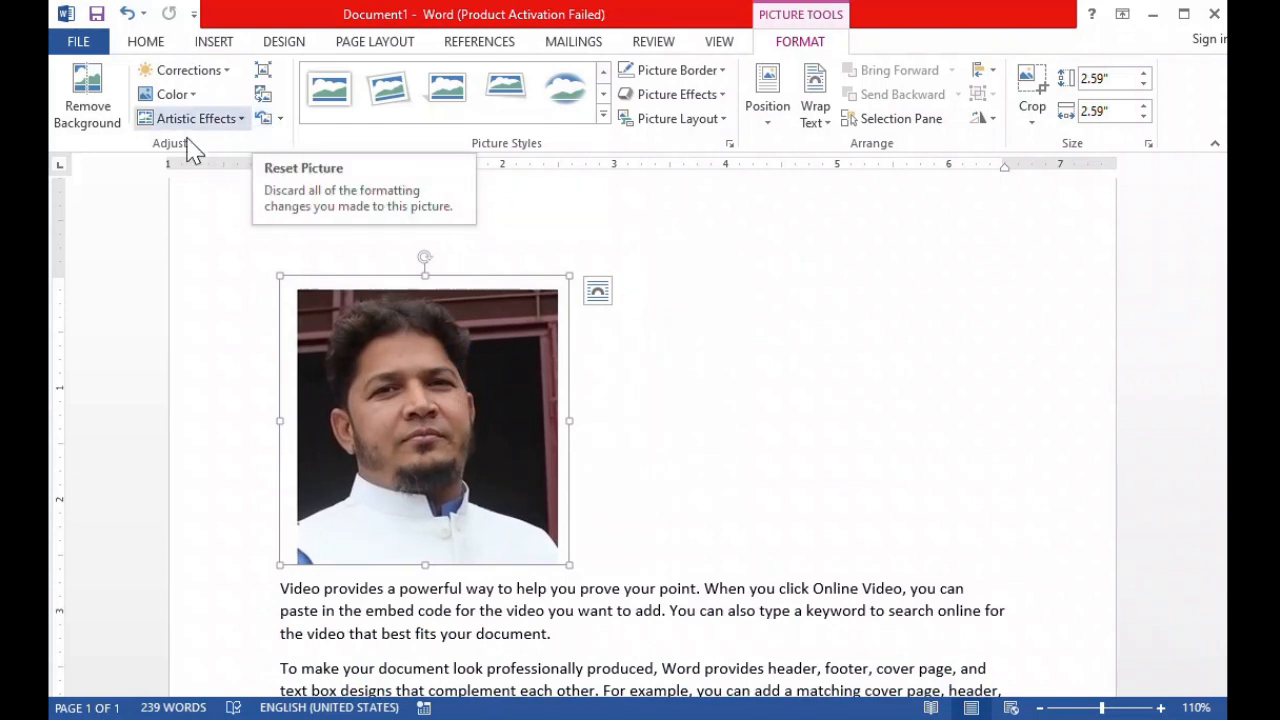
Remove the portrait's background, extending the selection frame slightly downward, and keep the changes.
left_click(92, 110)
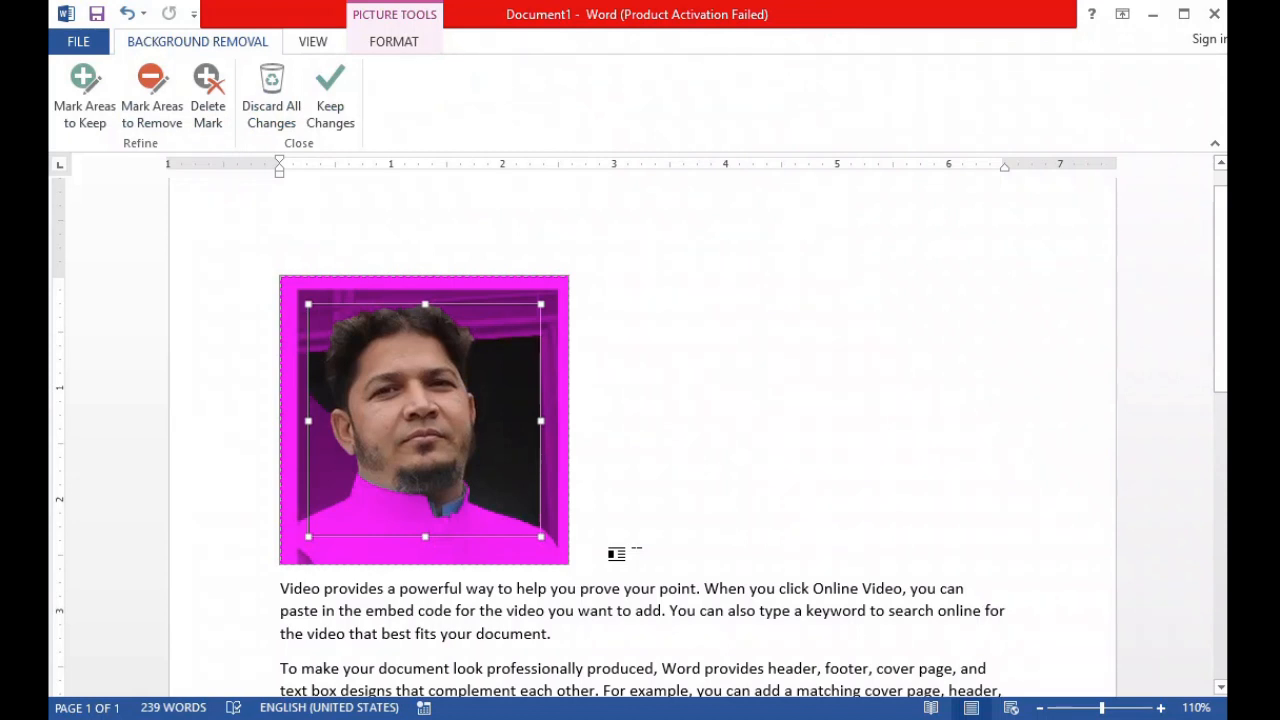
left_click_drag(426, 535, 425, 545)
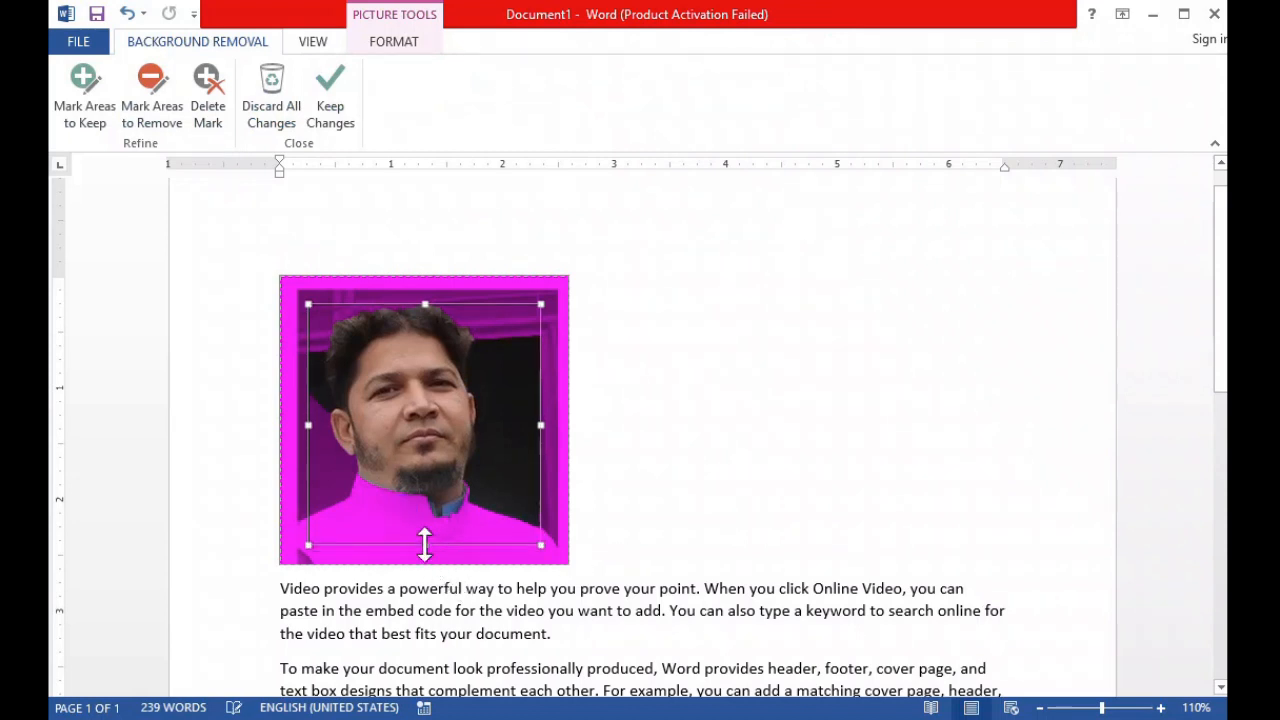
left_click(330, 105)
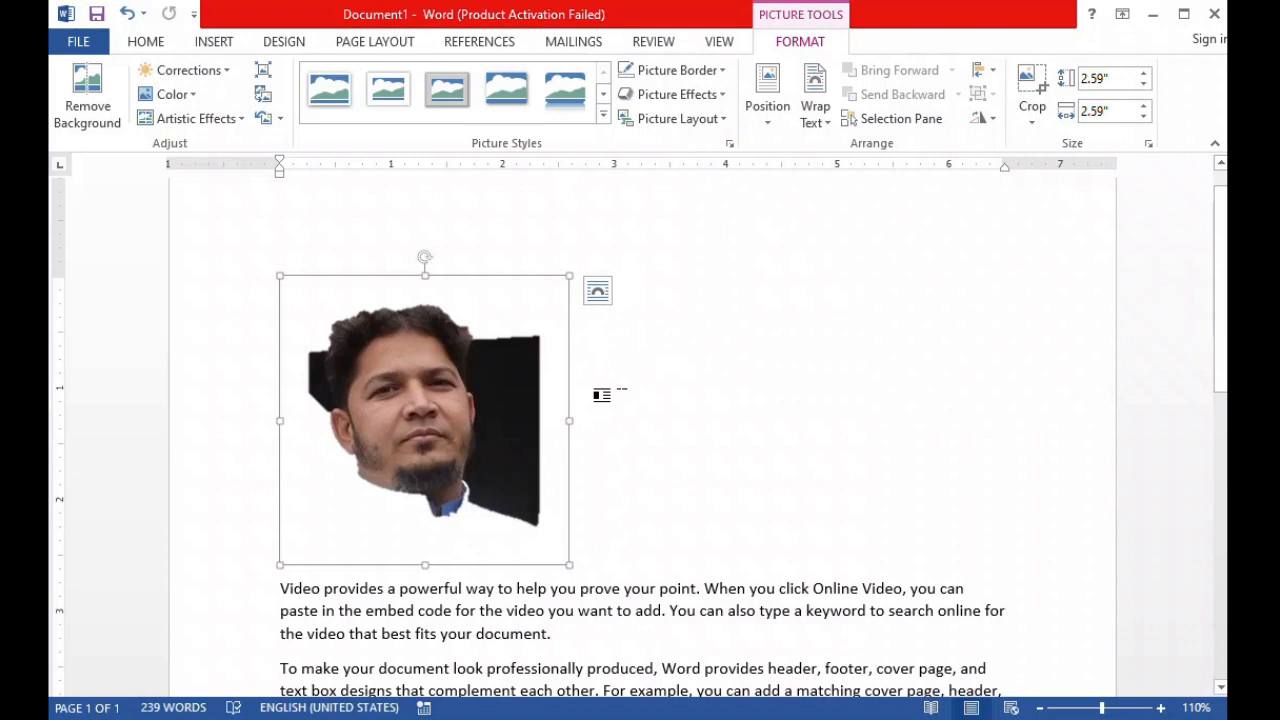
Undo the portrait's background removal and its resizing.
key("ctrl+z")
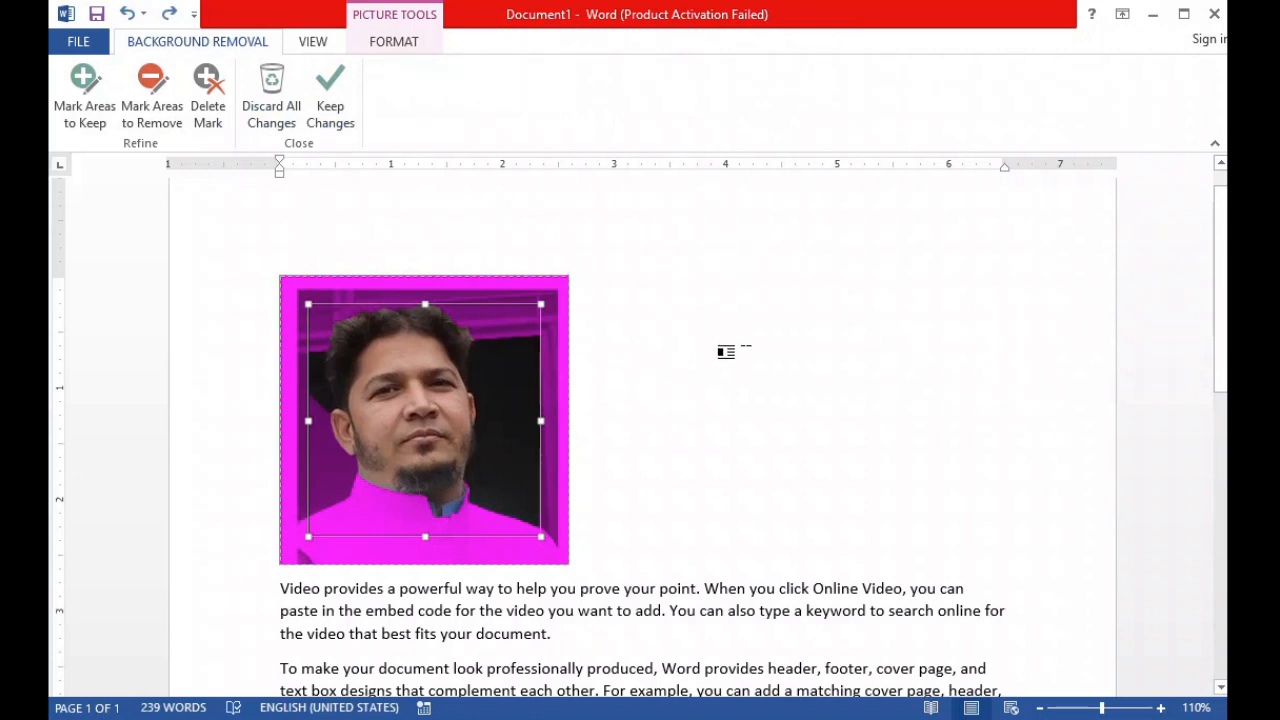
left_click(721, 338)
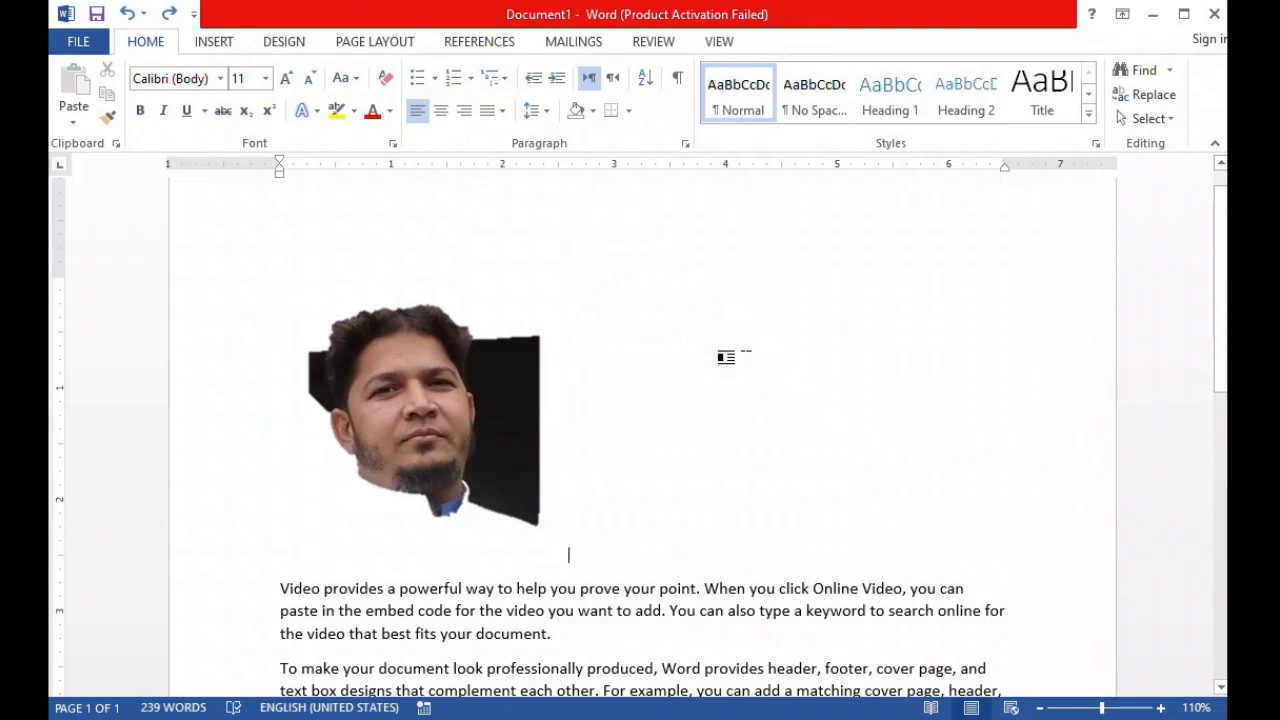
key("ctrl+z")
left_click(831, 499)
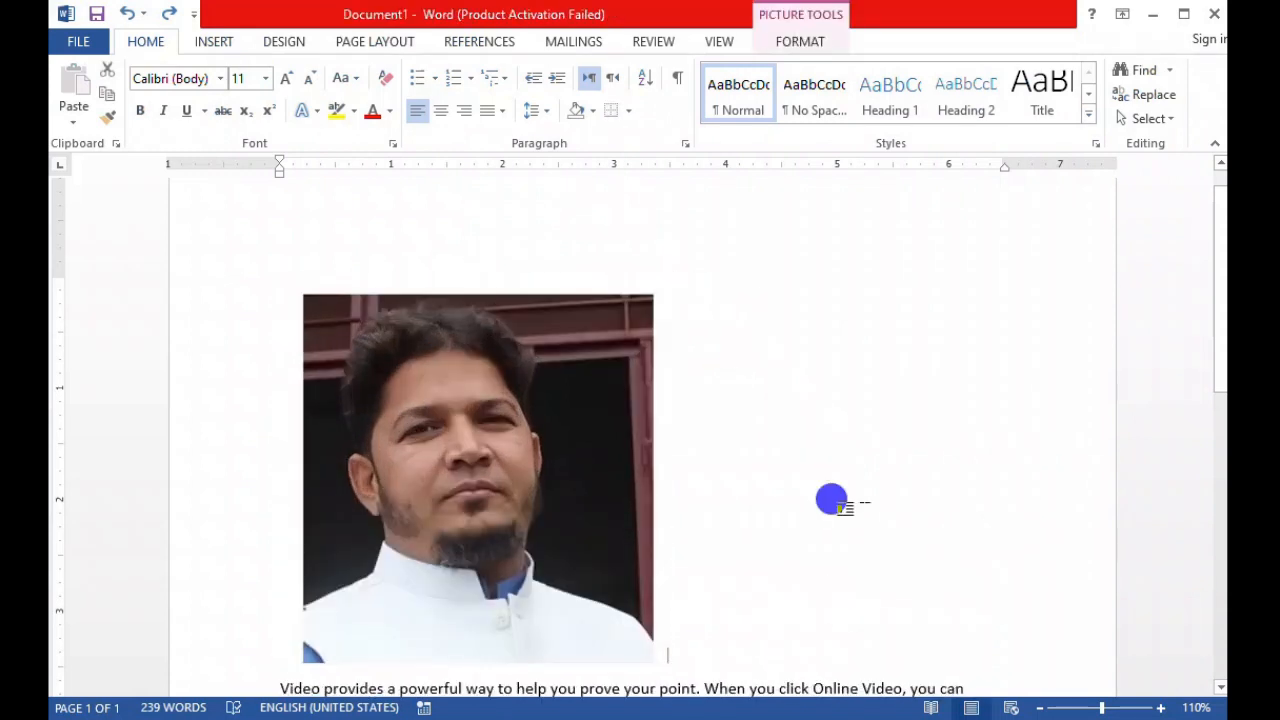
Select the portrait, open the Online Pictures search window and close it without inserting anything.
left_click(548, 395)
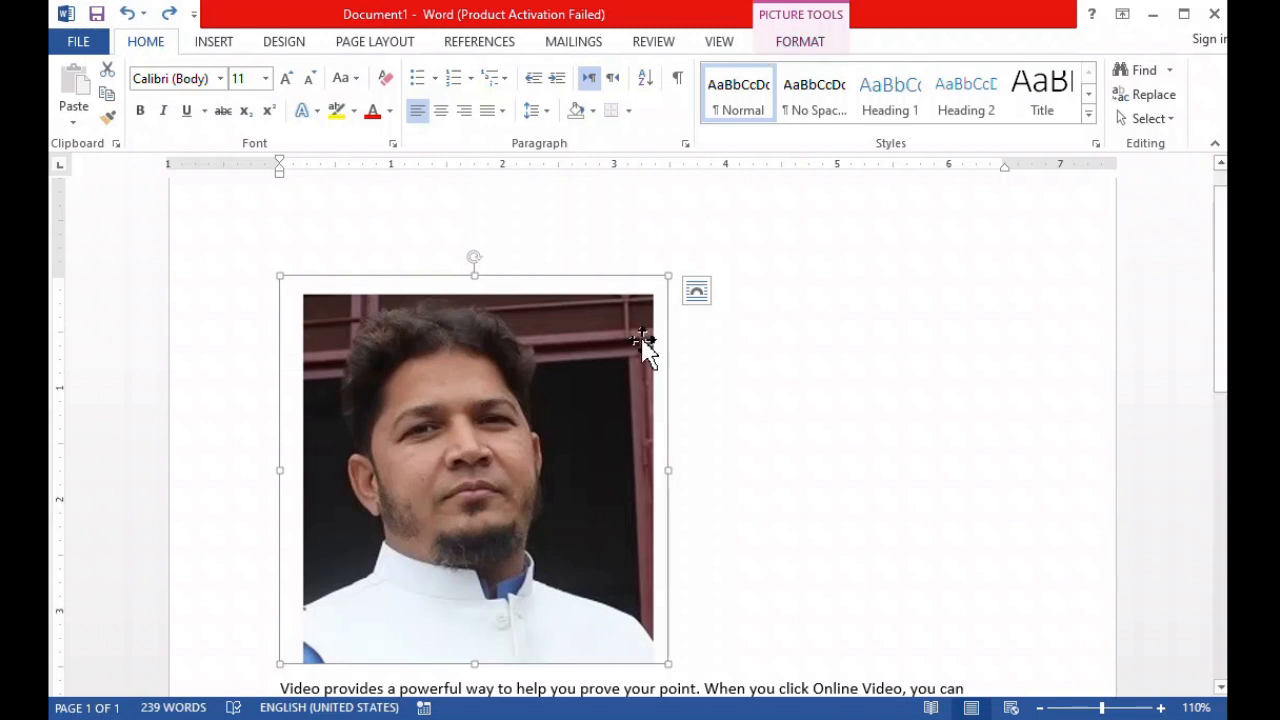
left_click(220, 45)
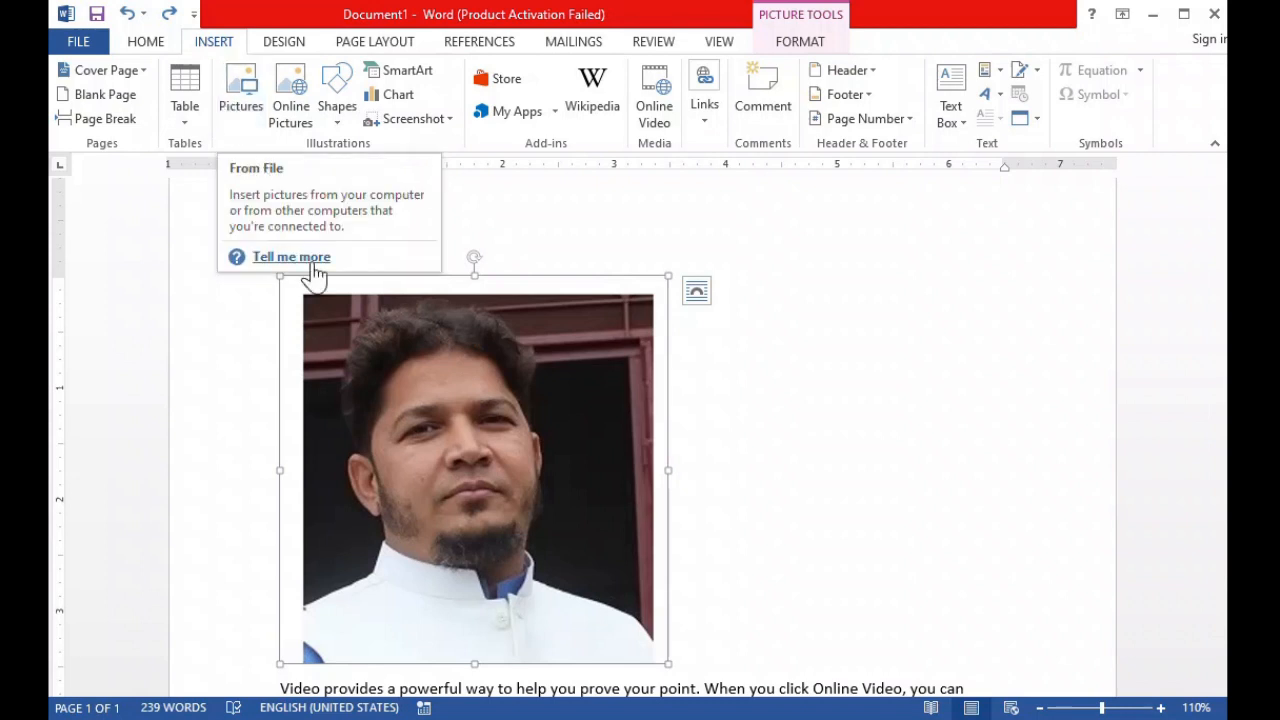
left_click(298, 118)
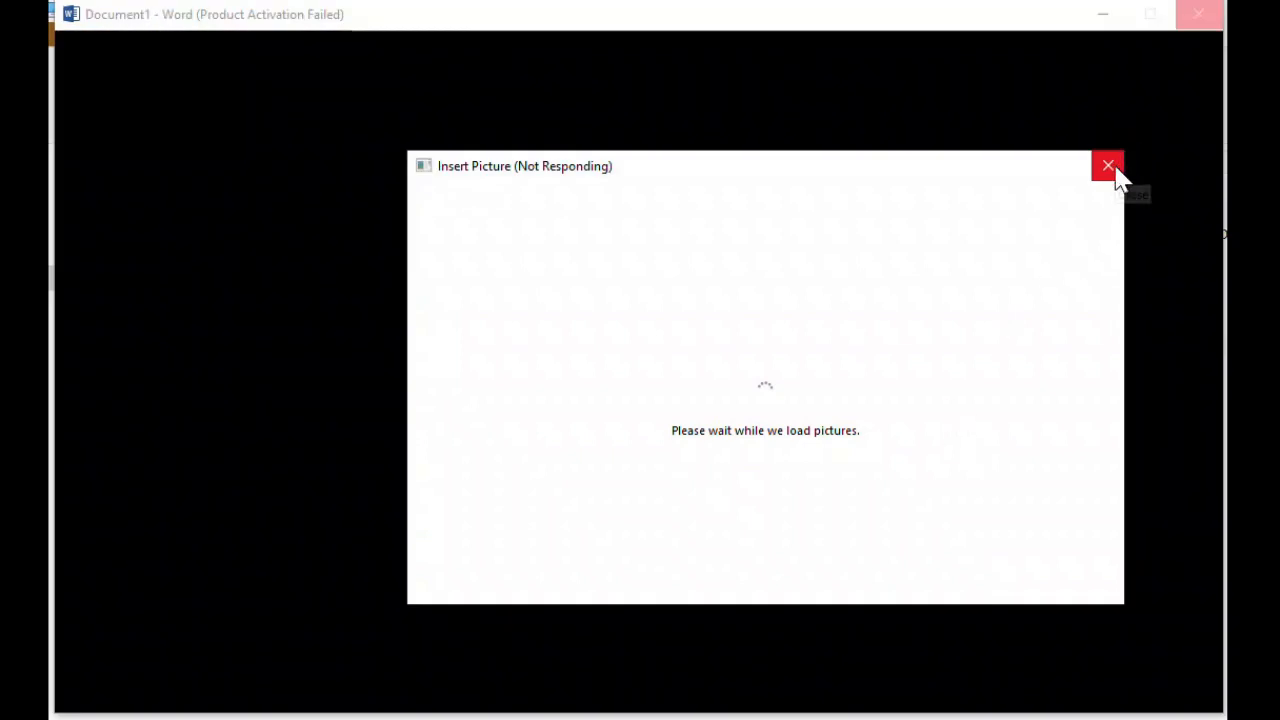
left_click(1108, 167)
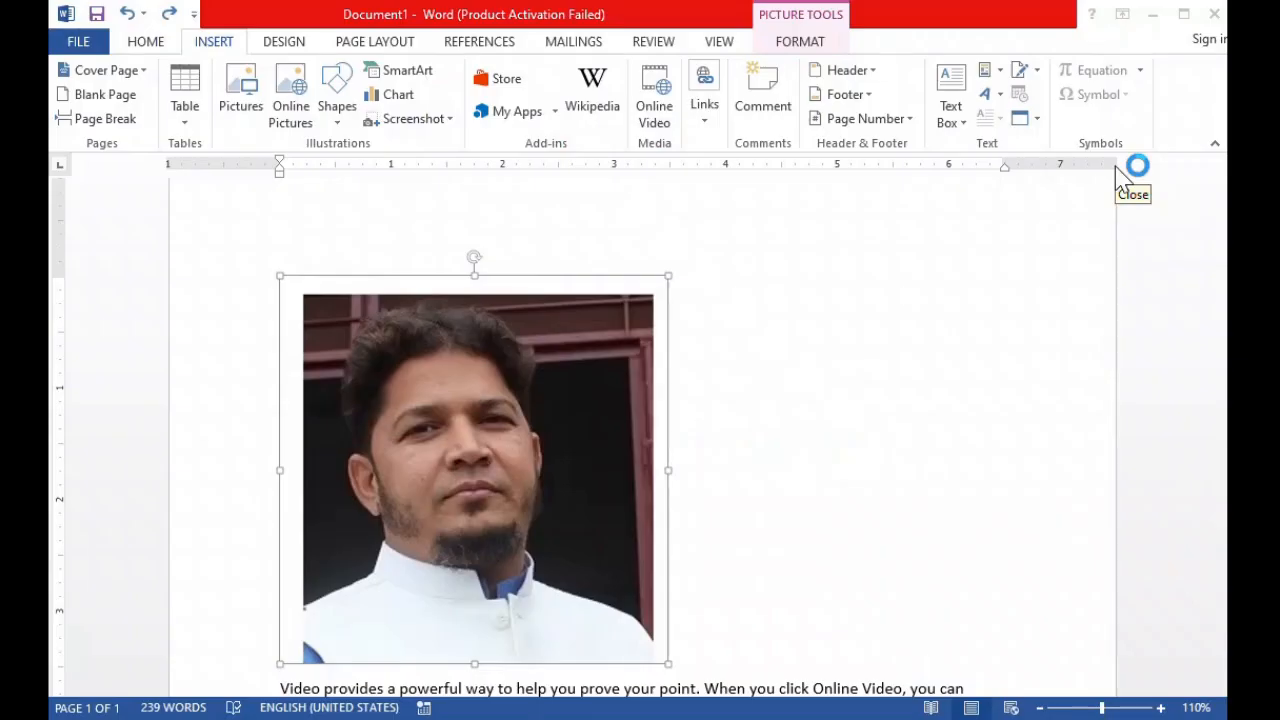